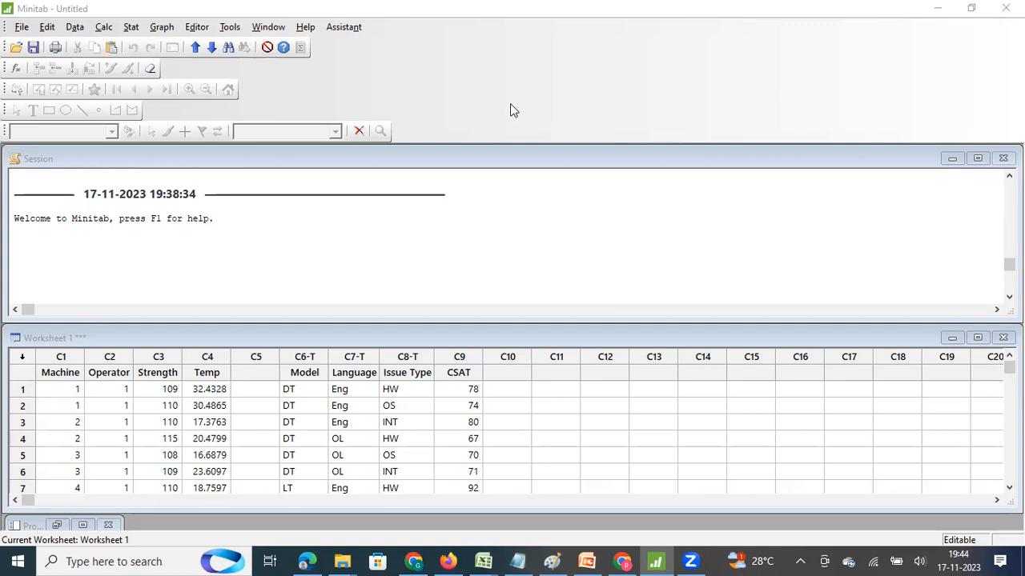
{"action": "left_click", "coordinate": [160, 28]}
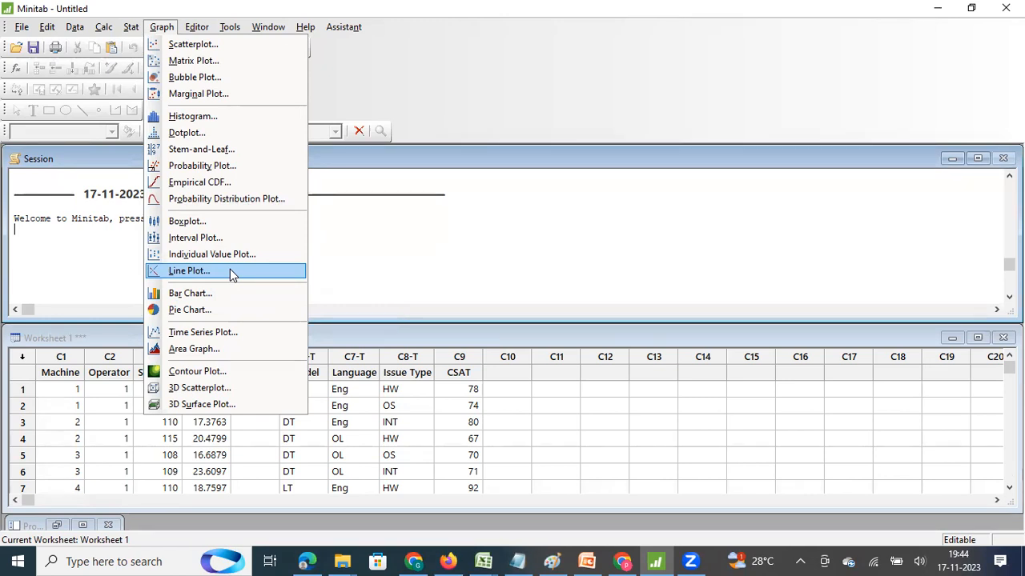
{"action": "left_click", "coordinate": [503, 408]}
{"action": "left_click", "coordinate": [503, 407]}
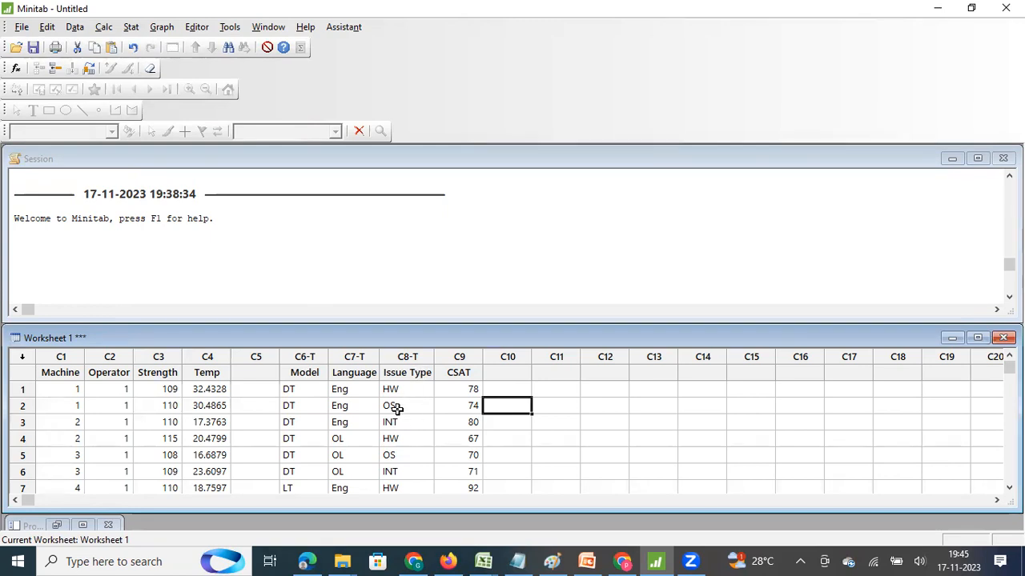
{"action": "left_click", "coordinate": [360, 432]}
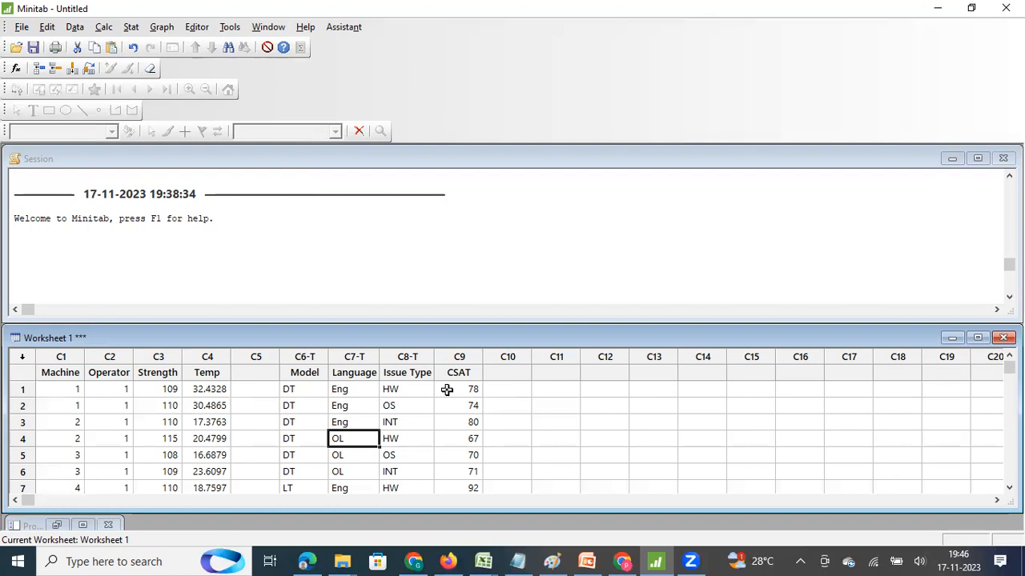
Start a One Y line plot with symbols and set its function to Mean.
{"action": "left_click", "coordinate": [155, 30]}
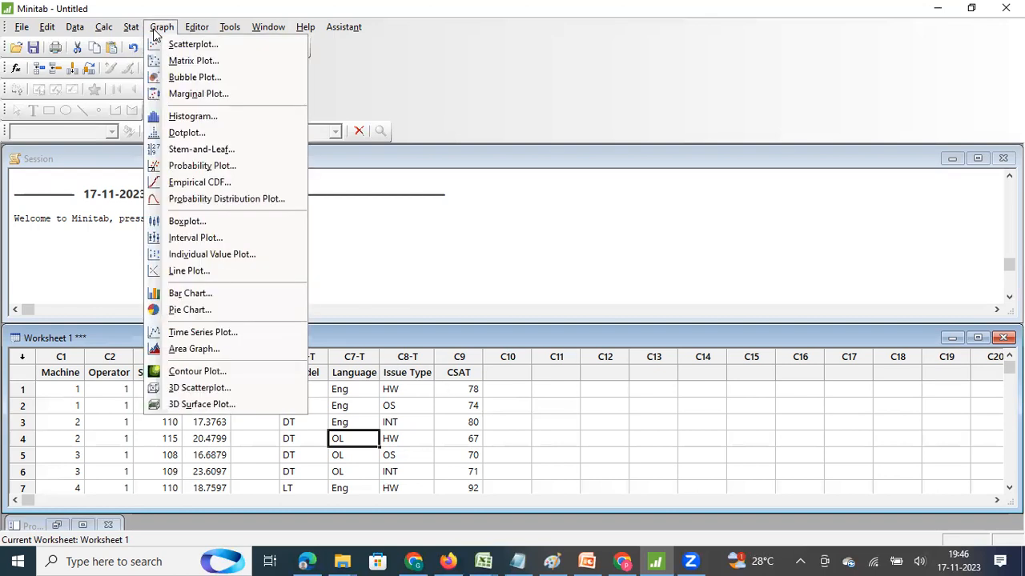
{"action": "left_click", "coordinate": [206, 272]}
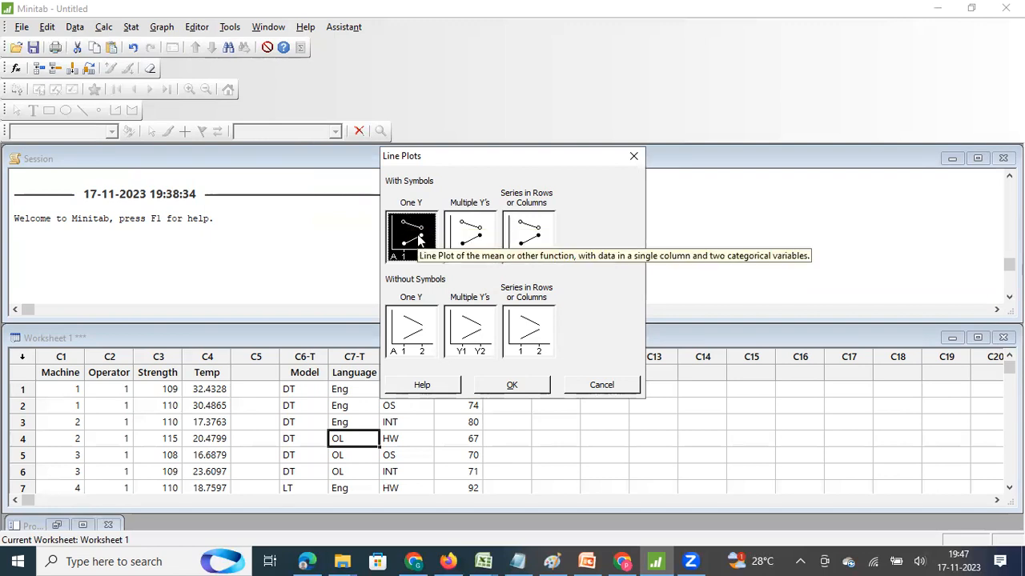
{"action": "left_click", "coordinate": [493, 388]}
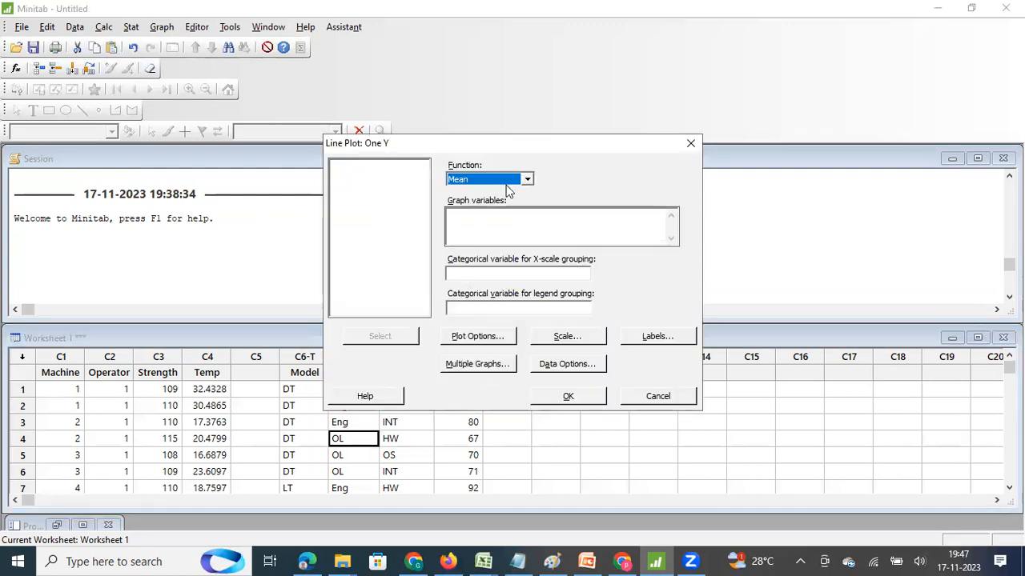
{"action": "left_click", "coordinate": [527, 180]}
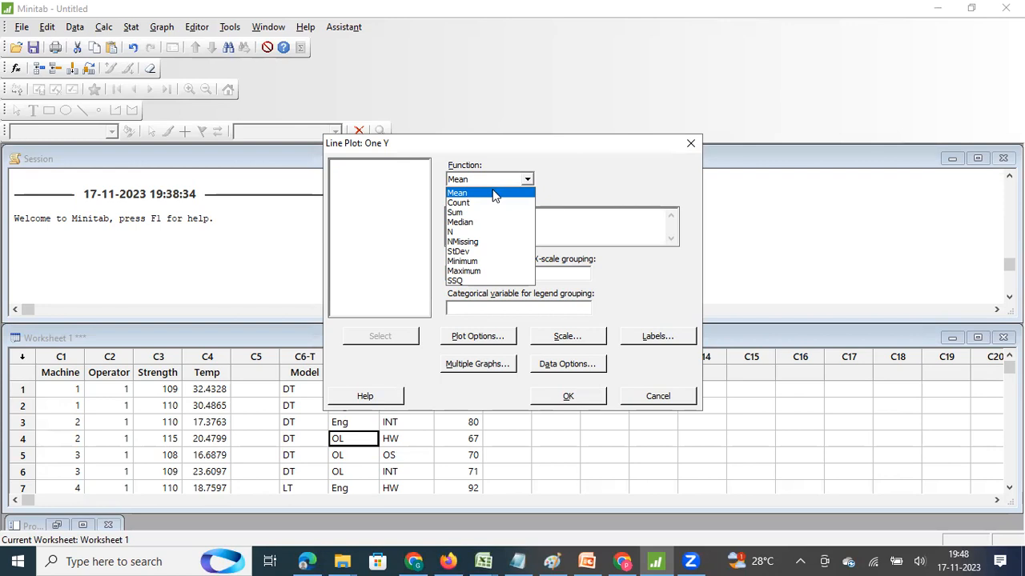
{"action": "left_click", "coordinate": [493, 196]}
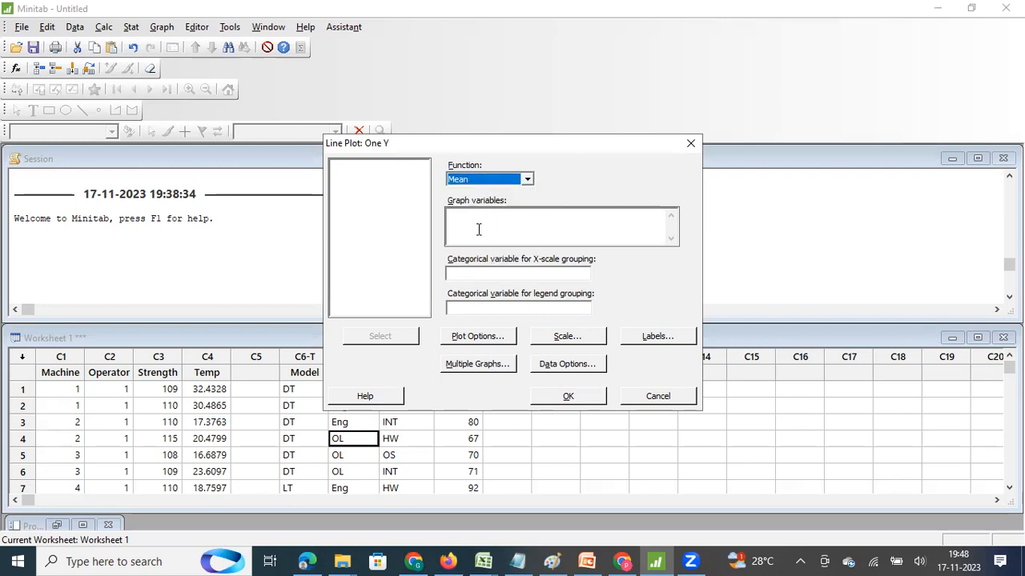
Create the line plot with CSAT as graph variable, Model for X-scale grouping and Language for legend grouping.
{"action": "left_click", "coordinate": [476, 230]}
{"action": "double_click", "coordinate": [370, 206]}
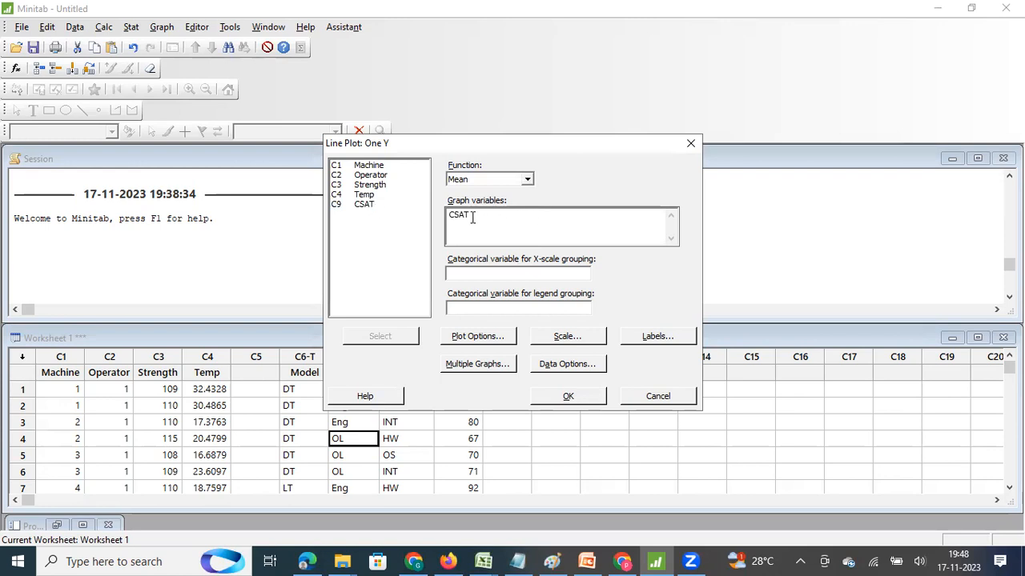
{"action": "left_click", "coordinate": [464, 272]}
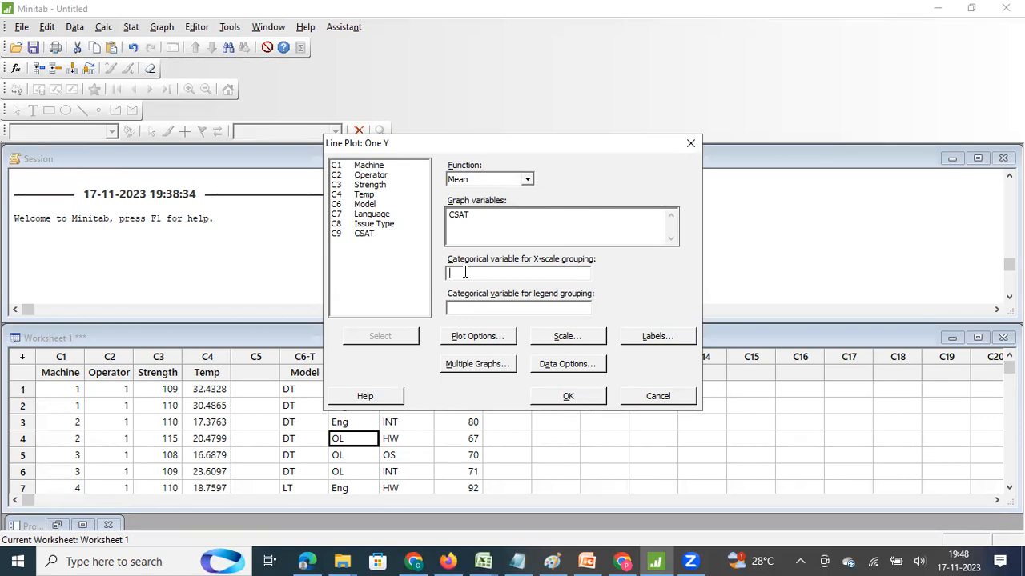
{"action": "double_click", "coordinate": [365, 204]}
{"action": "double_click", "coordinate": [381, 217]}
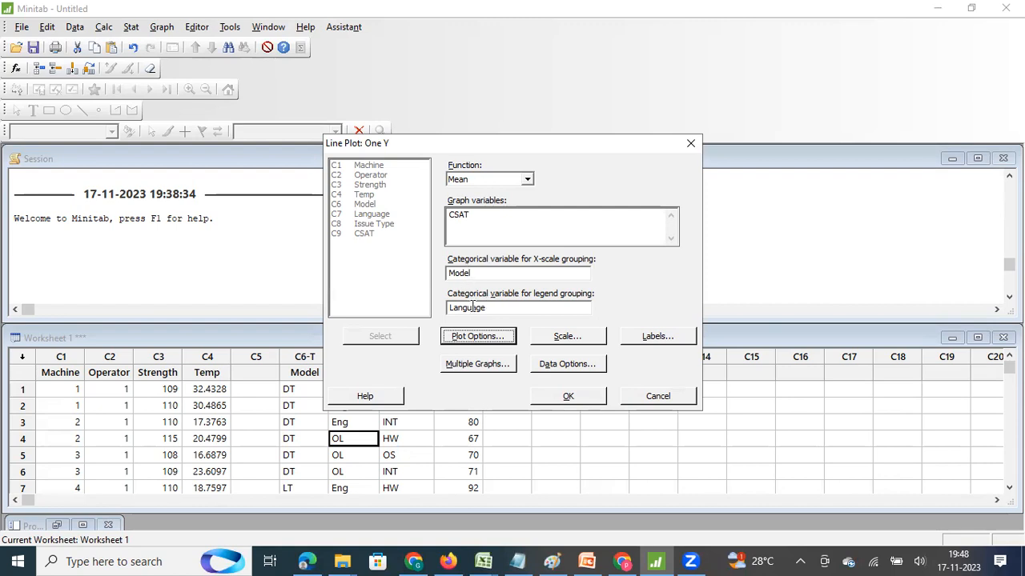
{"action": "left_click", "coordinate": [551, 398]}
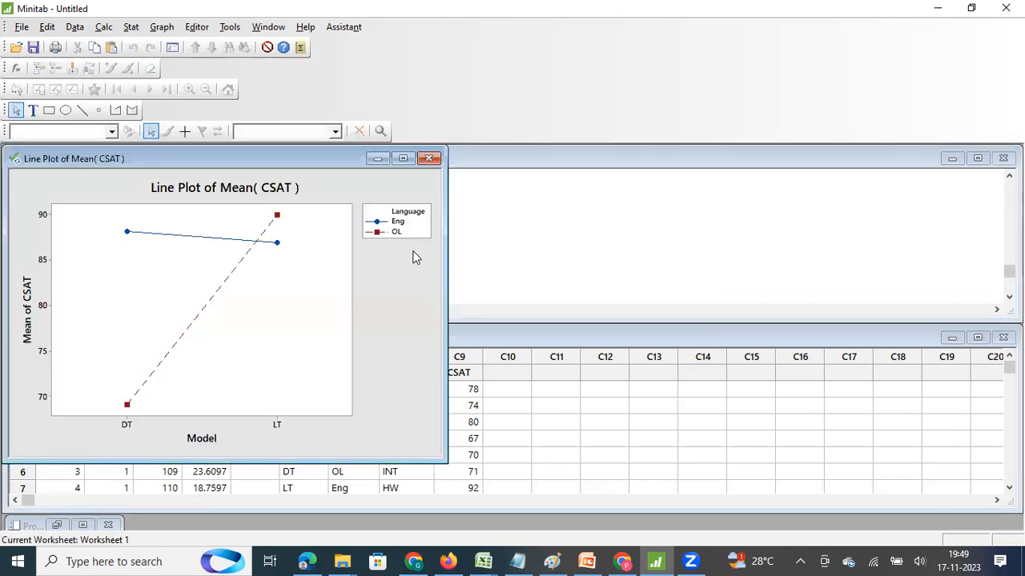
Maximize the CSAT line plot, examine the Eng and OL points for the DT and LT models, and minimize it.
{"action": "left_click", "coordinate": [403, 158]}
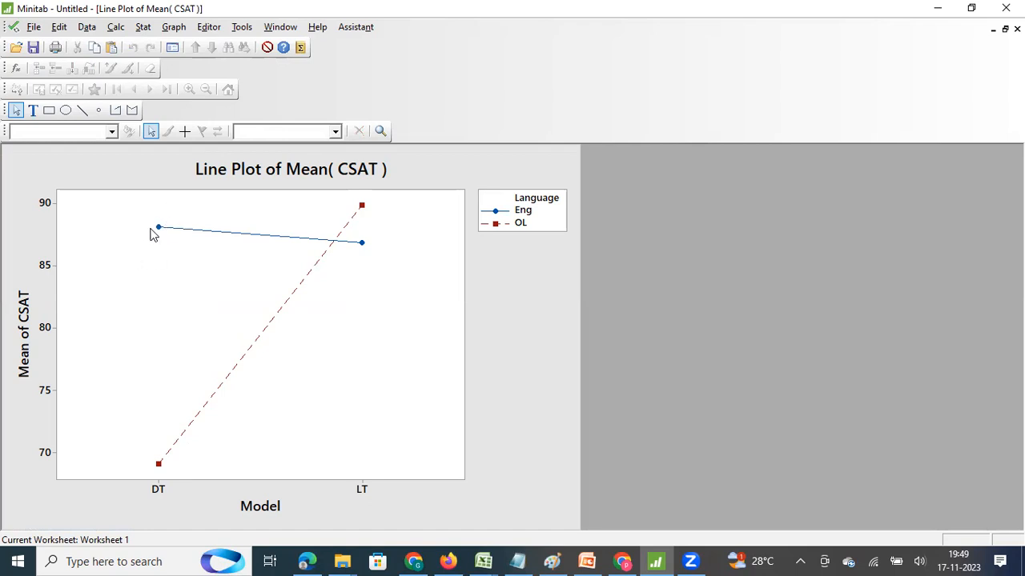
{"action": "mouse_move", "coordinate": [159, 231]}
{"action": "mouse_move", "coordinate": [161, 470]}
{"action": "mouse_move", "coordinate": [364, 212]}
{"action": "mouse_move", "coordinate": [364, 249]}
{"action": "left_click", "coordinate": [992, 28]}
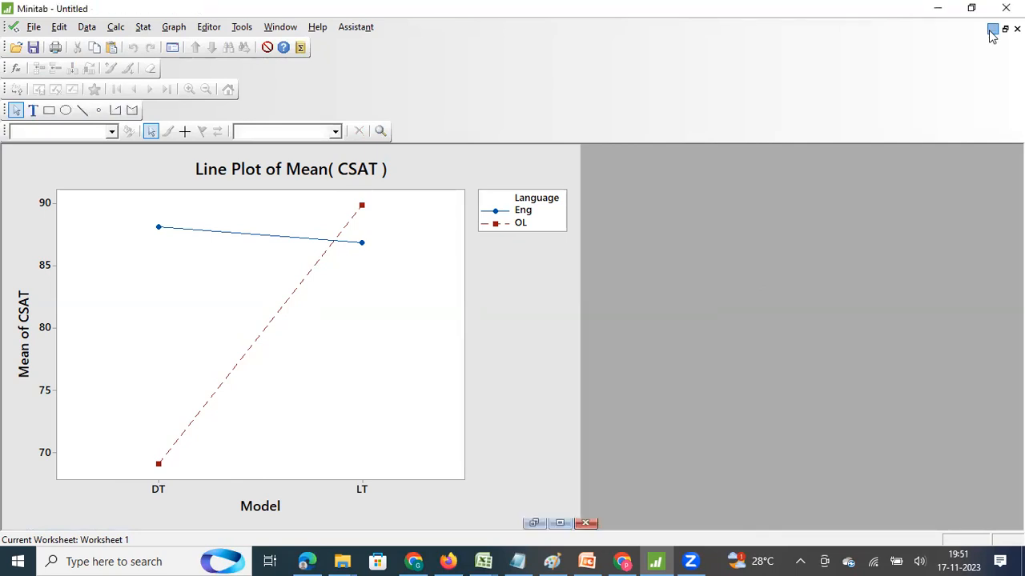
Reopen the last line plot's settings and replace the X-scale grouping variable with Issue Type.
{"action": "key", "text": "ctrl+e"}
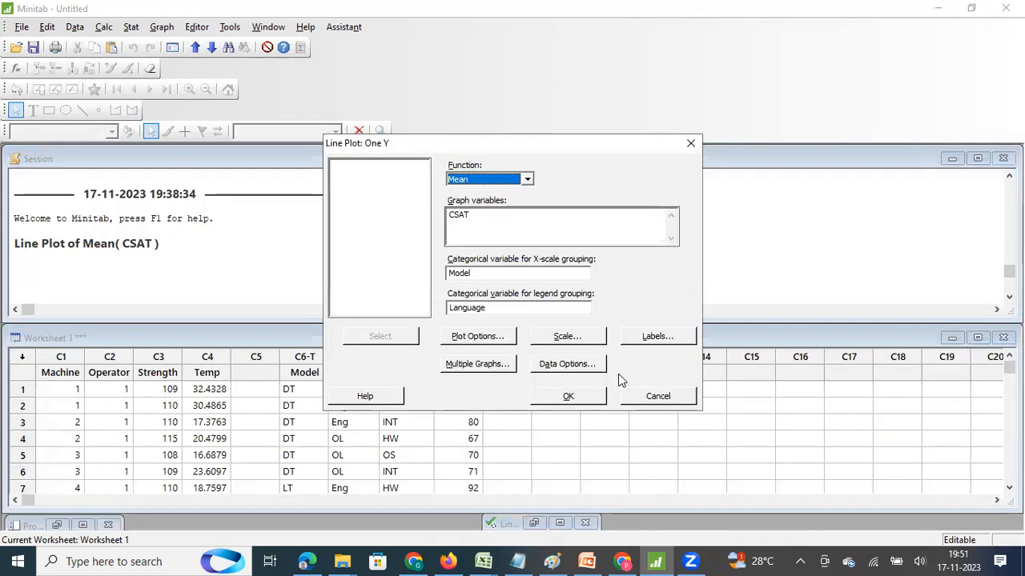
{"action": "left_click", "coordinate": [481, 273]}
{"action": "key", "text": "BackSpace"}
{"action": "key", "text": "BackSpace"}
{"action": "key", "text": "BackSpace"}
{"action": "key", "text": "BackSpace"}
{"action": "key", "text": "BackSpace"}
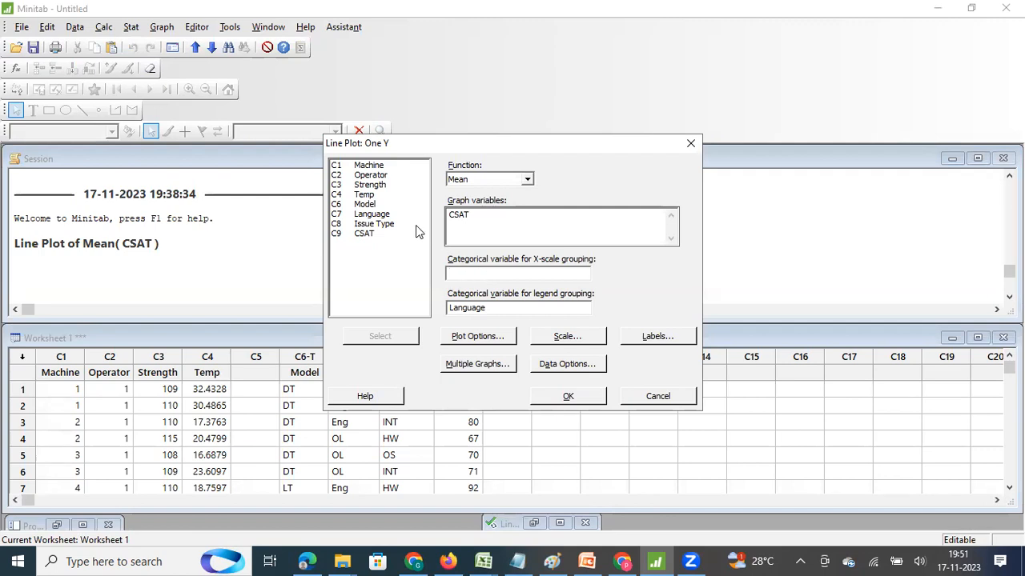
{"action": "double_click", "coordinate": [391, 225]}
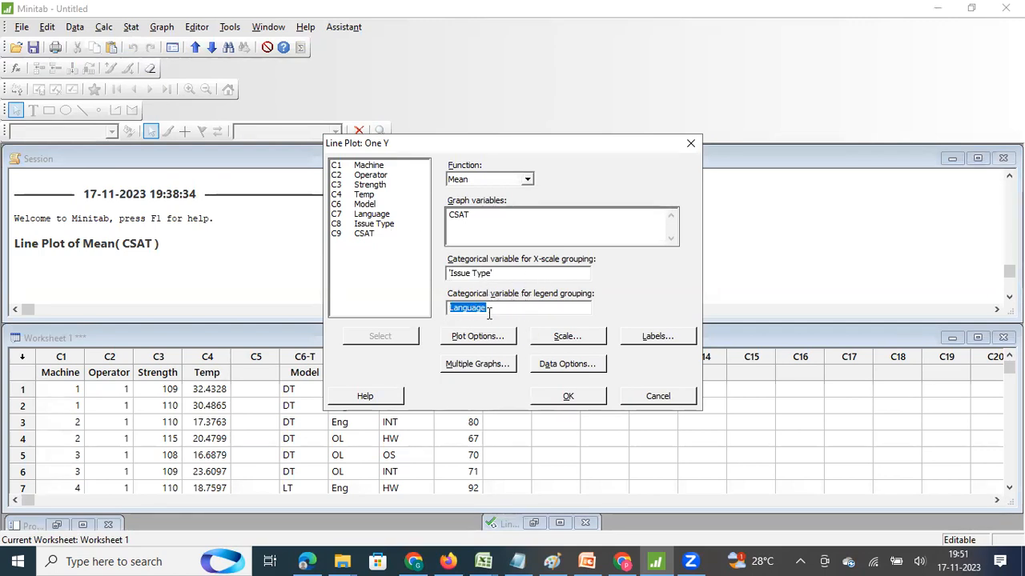
Generate the CSAT line plot by Issue Type and Language, view it maximized, and minimize it.
{"action": "left_click", "coordinate": [558, 398]}
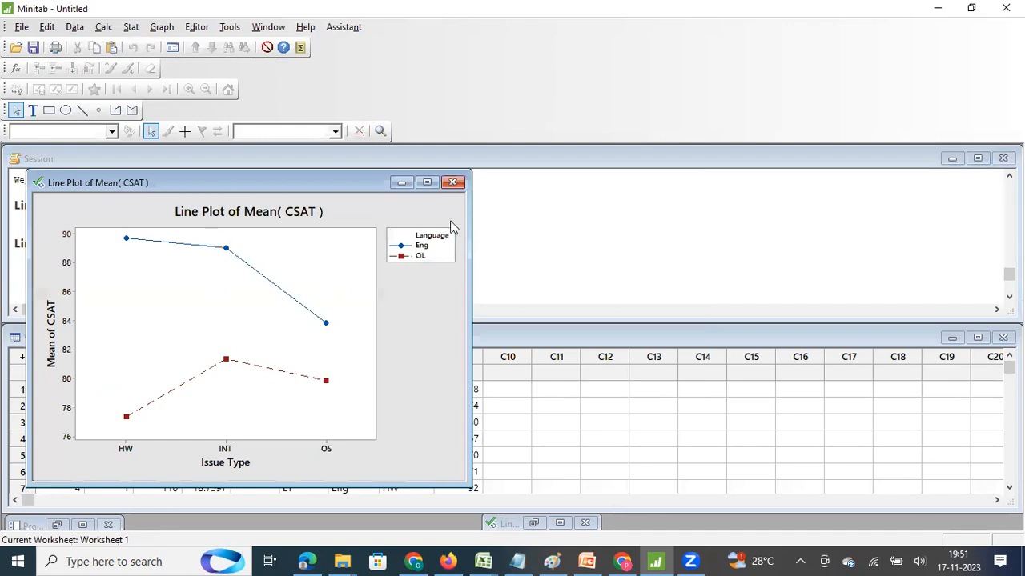
{"action": "left_click", "coordinate": [427, 184]}
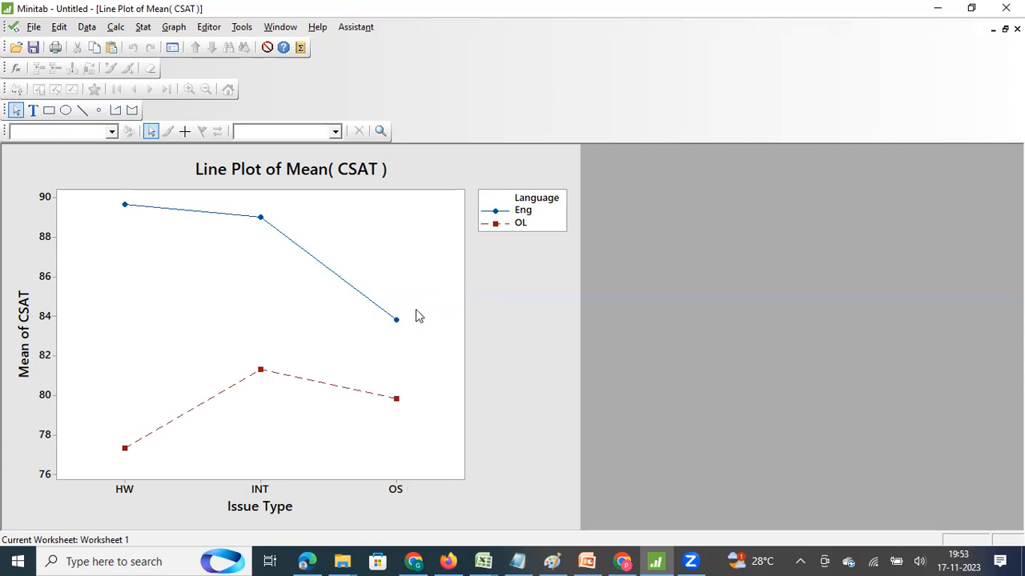
{"action": "left_click", "coordinate": [992, 30]}
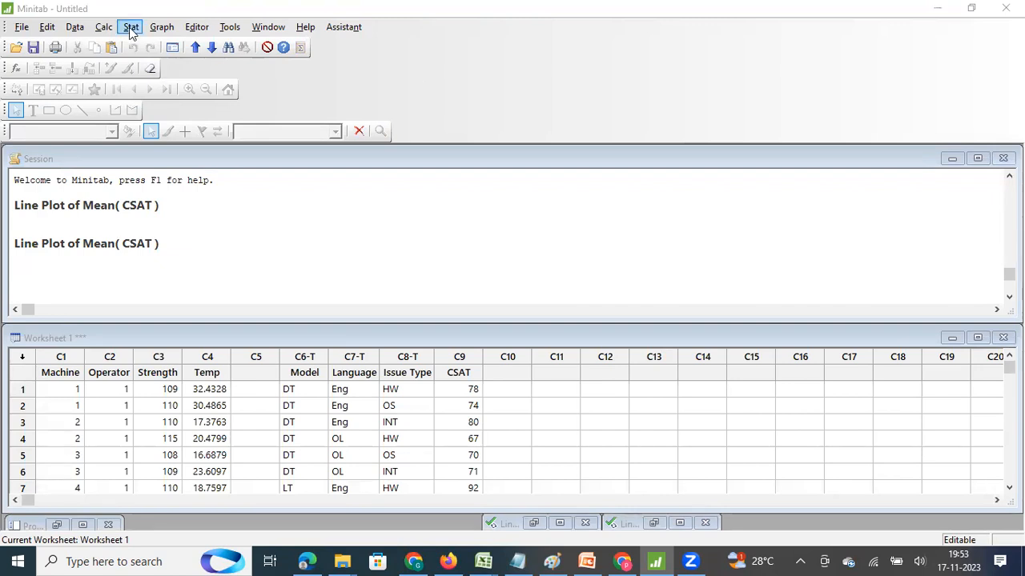
Start a new line plot of the Multiple Y's type with symbols.
{"action": "left_click", "coordinate": [161, 27]}
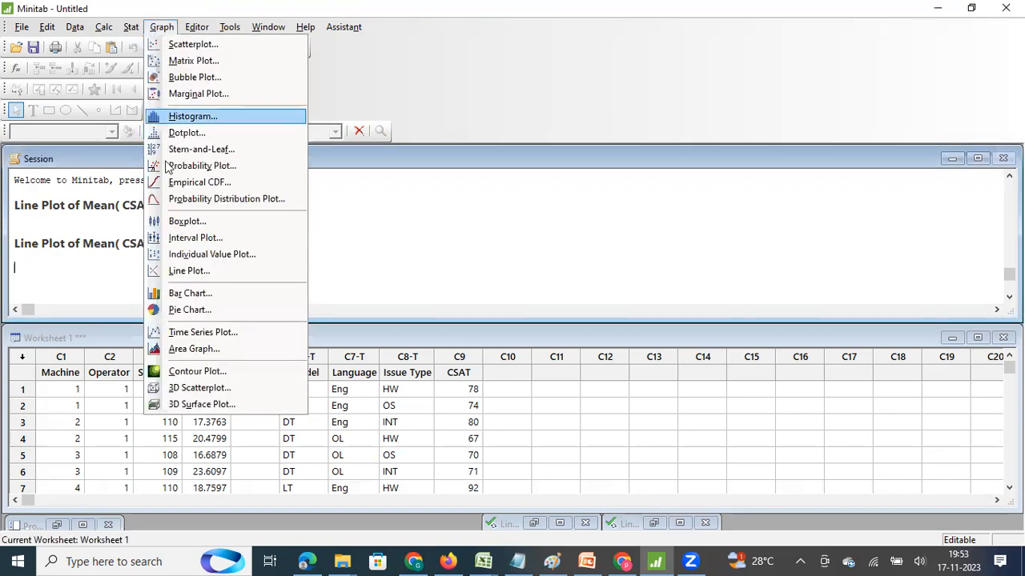
{"action": "left_click", "coordinate": [196, 273]}
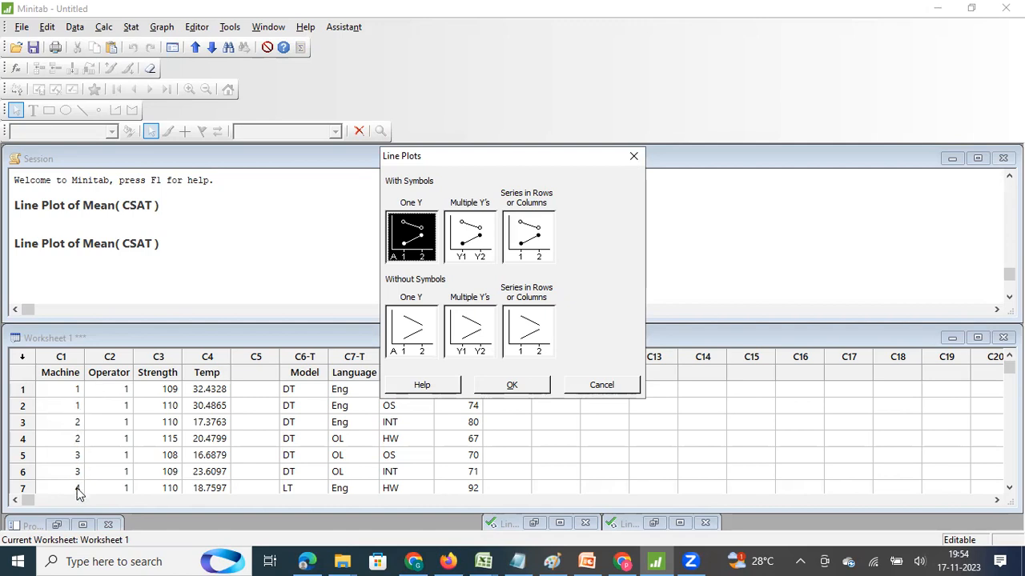
{"action": "left_click", "coordinate": [118, 406]}
{"action": "left_click", "coordinate": [520, 143]}
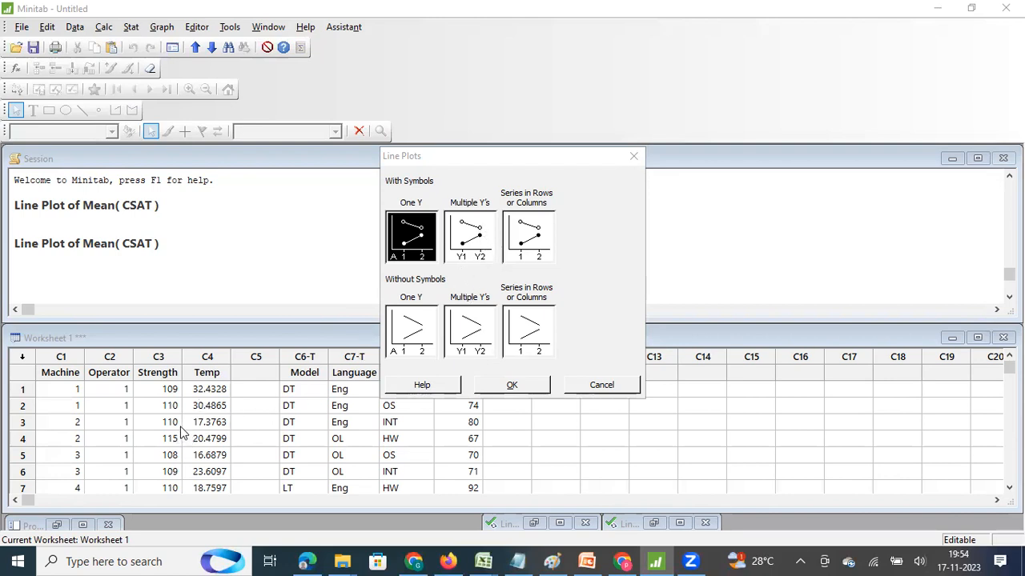
{"action": "left_click", "coordinate": [472, 237]}
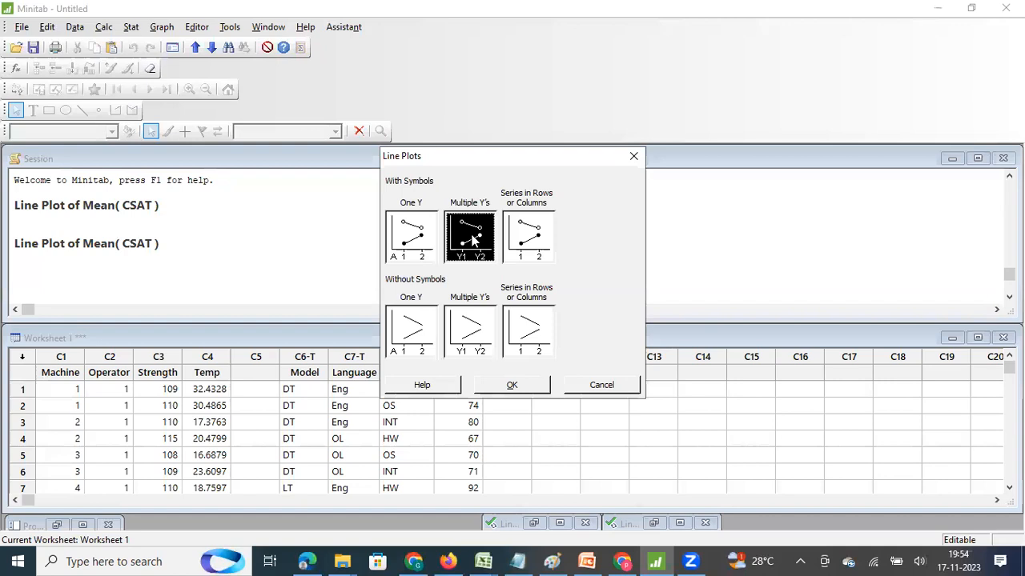
{"action": "left_click", "coordinate": [523, 389]}
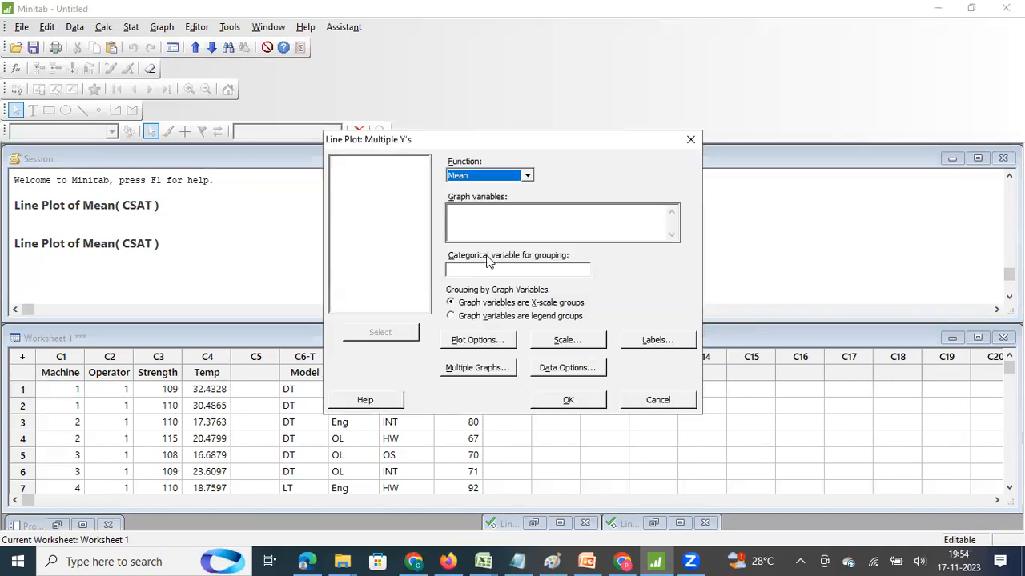
Create the line plot of Mean with Strength and Temp as graph variables, grouped by Machine.
{"action": "left_click", "coordinate": [478, 232]}
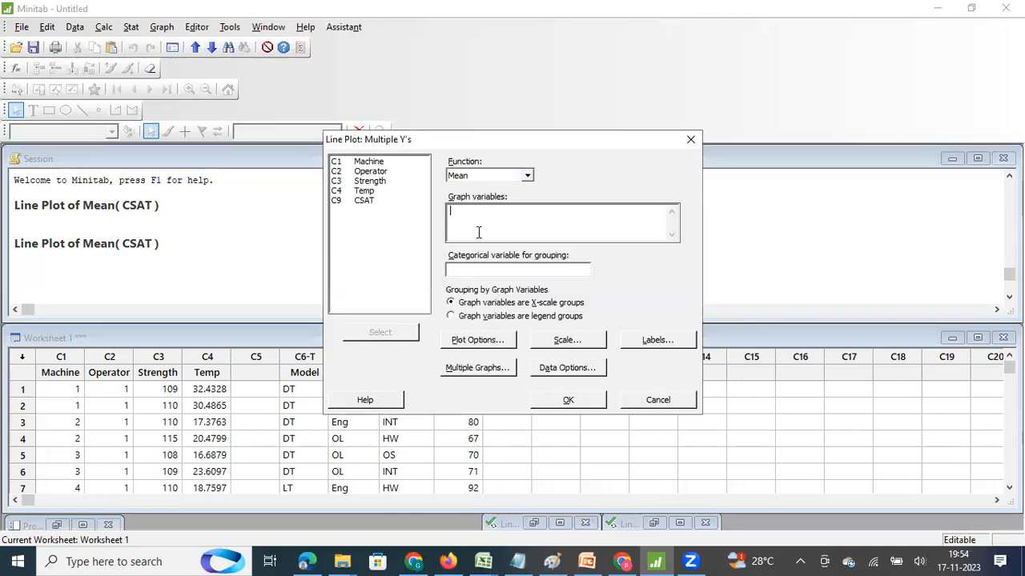
{"action": "double_click", "coordinate": [370, 180]}
{"action": "double_click", "coordinate": [368, 191]}
{"action": "left_click", "coordinate": [464, 271]}
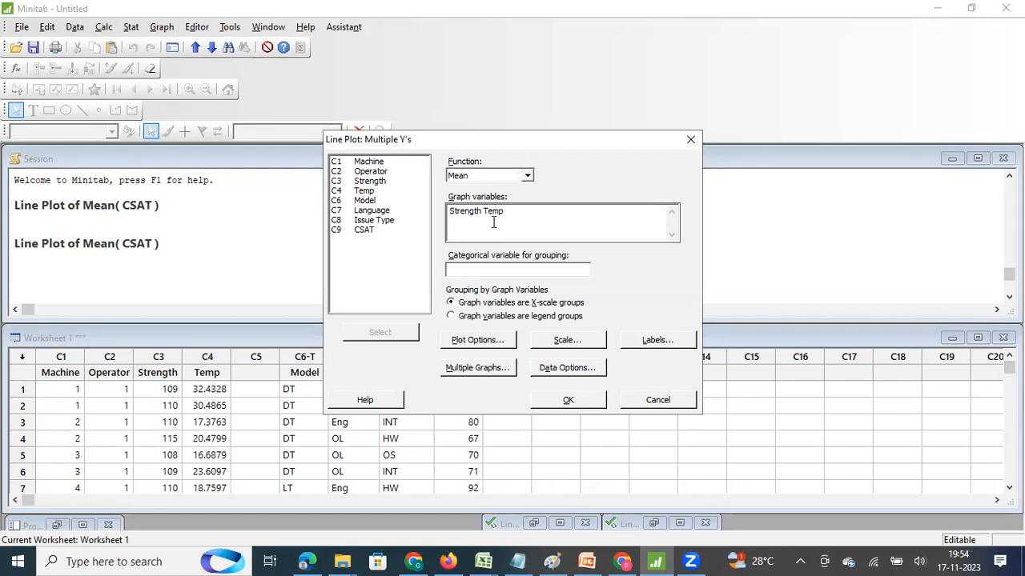
{"action": "left_click", "coordinate": [383, 164]}
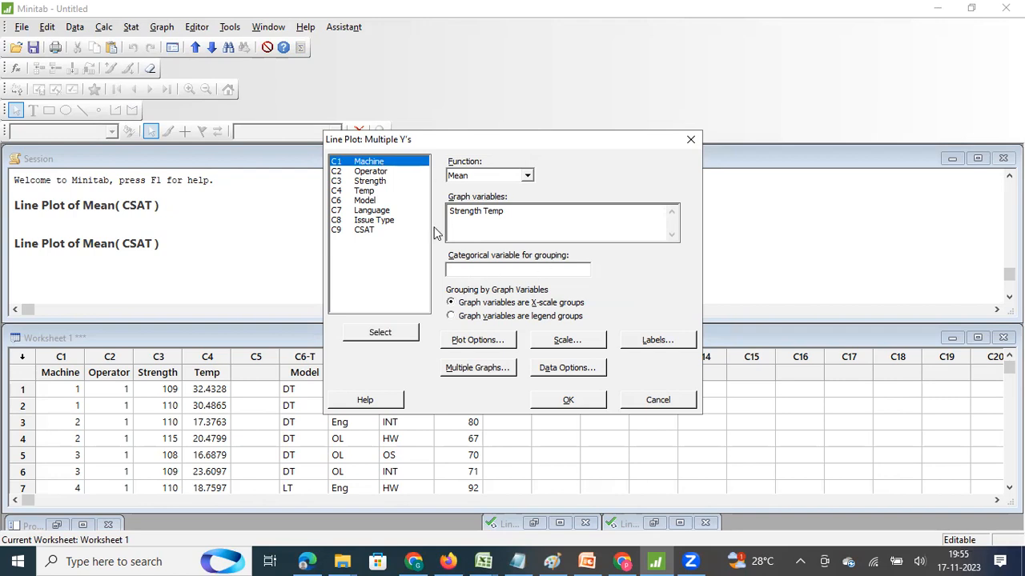
{"action": "double_click", "coordinate": [378, 164]}
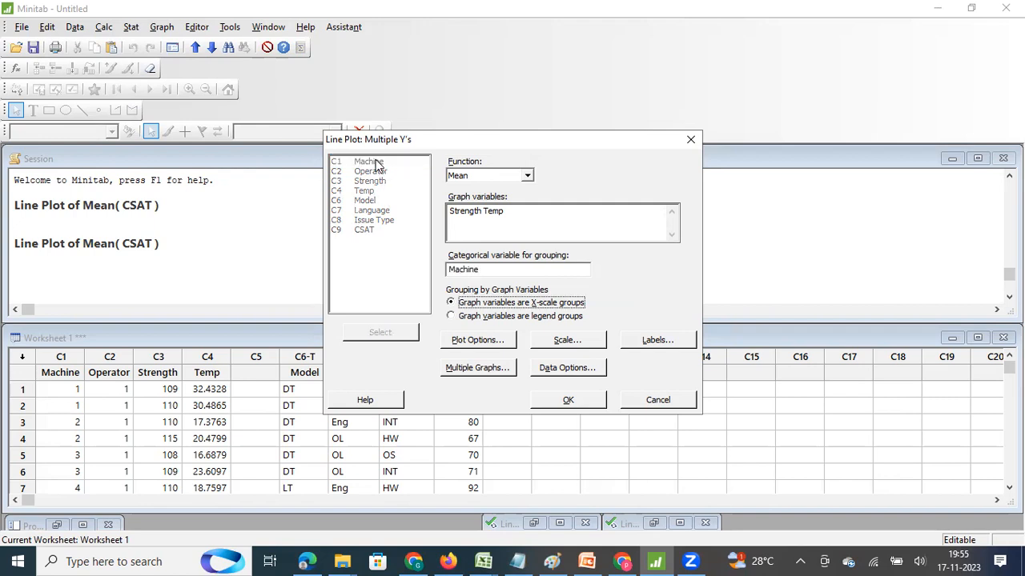
{"action": "left_click", "coordinate": [569, 400]}
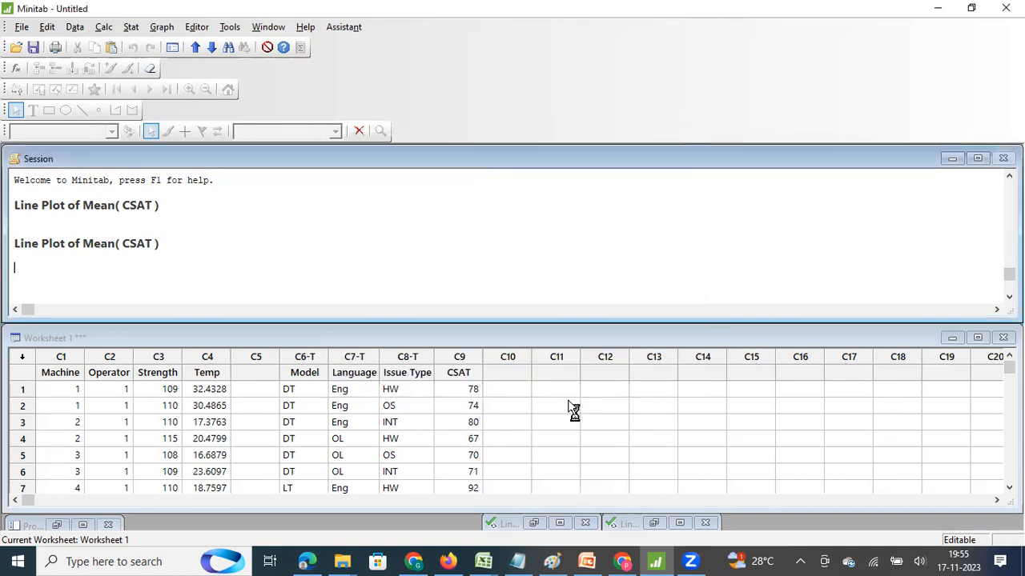
Maximize the Strength and Temp line plot, compare the four machines' points, and minimize it.
{"action": "left_click", "coordinate": [451, 207]}
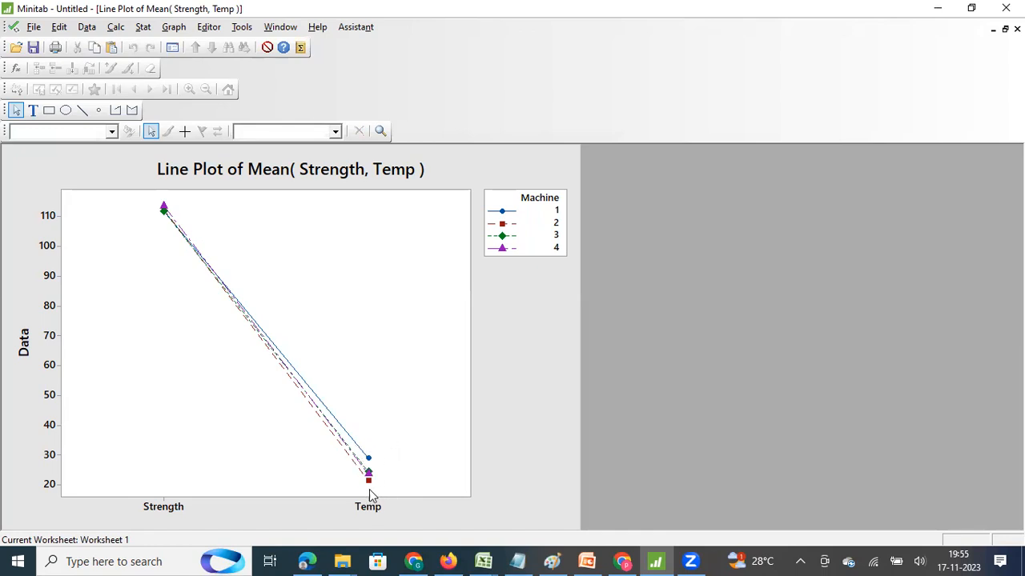
{"action": "mouse_move", "coordinate": [368, 462]}
{"action": "key", "text": "ctrl+e"}
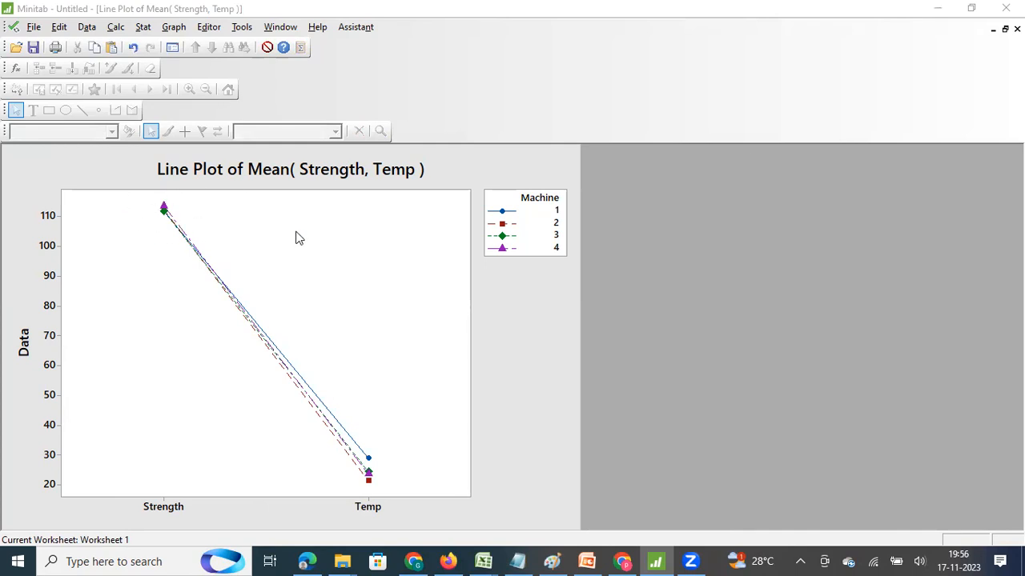
{"action": "left_click", "coordinate": [992, 30]}
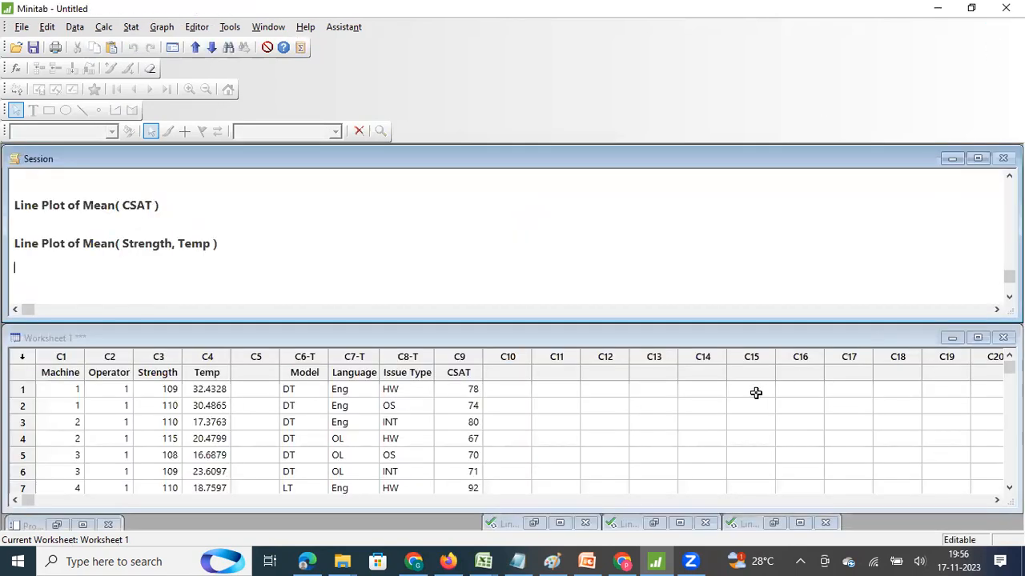
Create another Multiple Y's line plot of Mean for Strength and Temp, grouped by Operator instead of Machine.
{"action": "key", "text": "ctrl+e"}
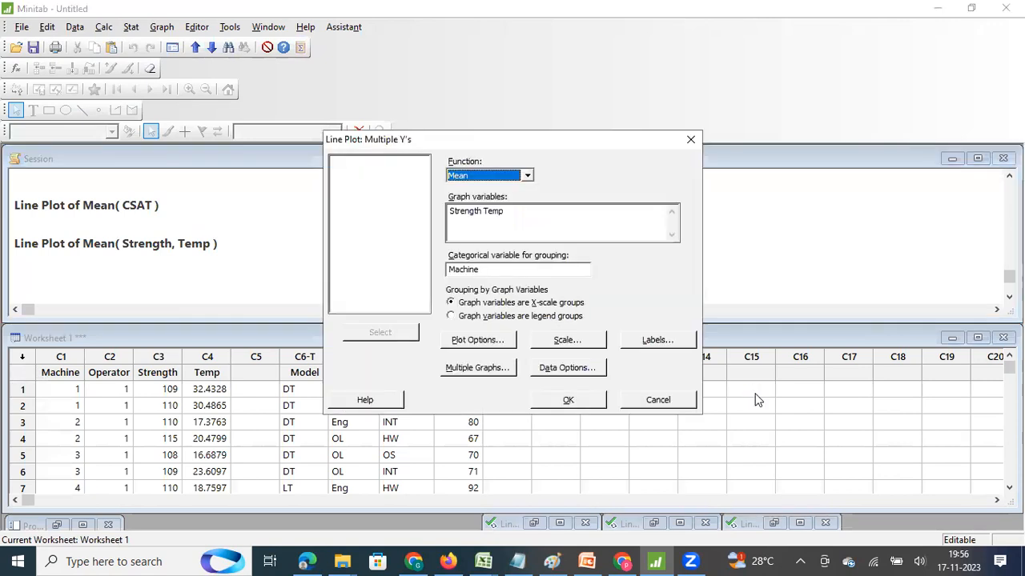
{"action": "left_click", "coordinate": [489, 269]}
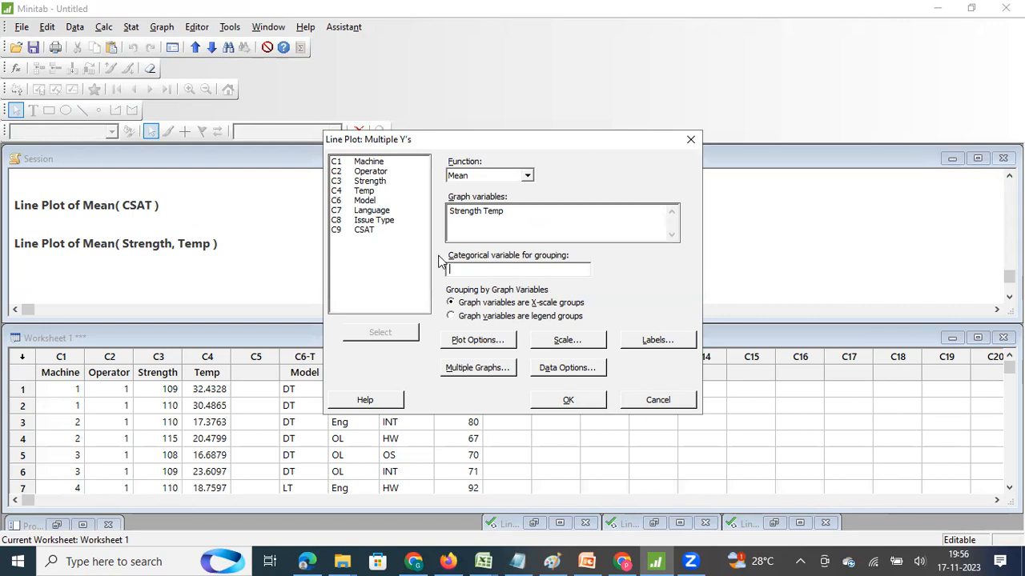
{"action": "double_click", "coordinate": [381, 172]}
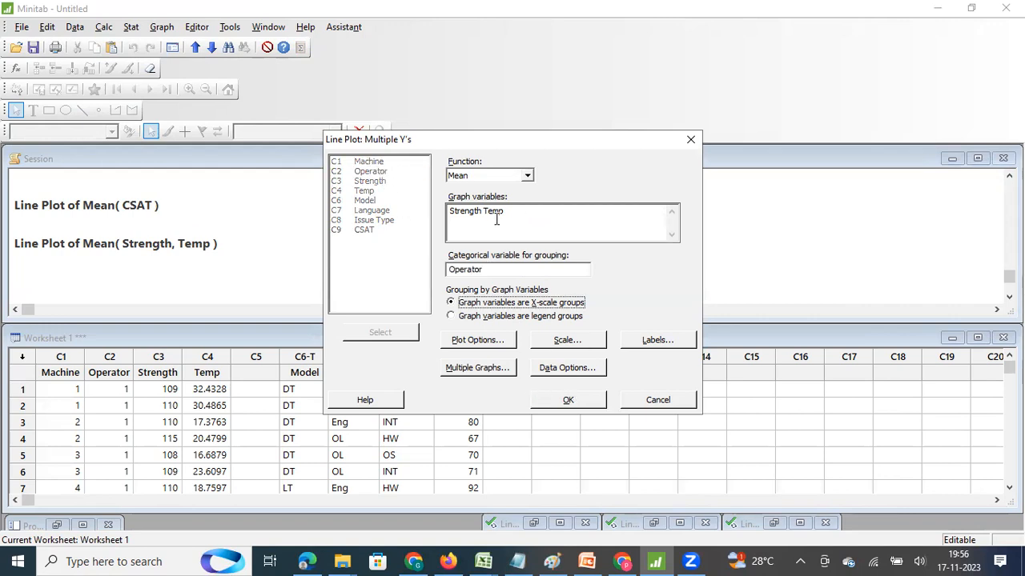
{"action": "left_click", "coordinate": [552, 400]}
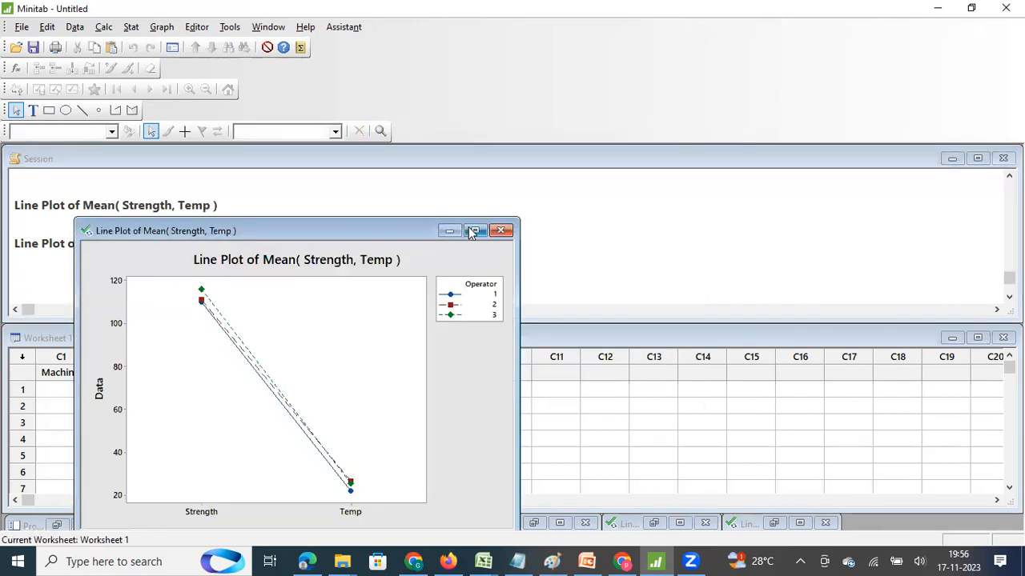
Maximize the Strength and Temp line plot by Operator, compare the three operators' points, and minimize it.
{"action": "left_click", "coordinate": [472, 232]}
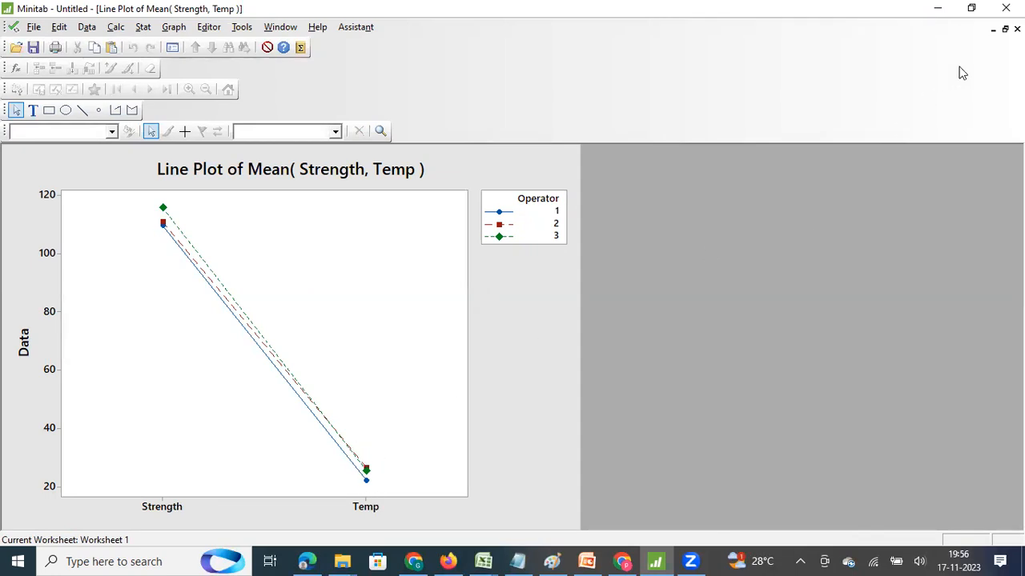
{"action": "left_click", "coordinate": [993, 29]}
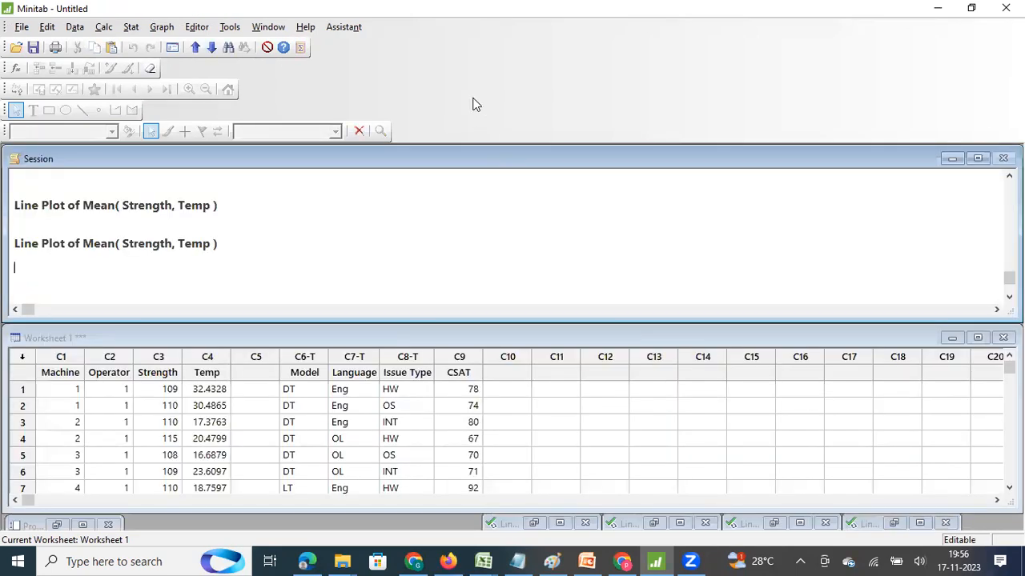
{"action": "key", "text": "alt+Tab"}
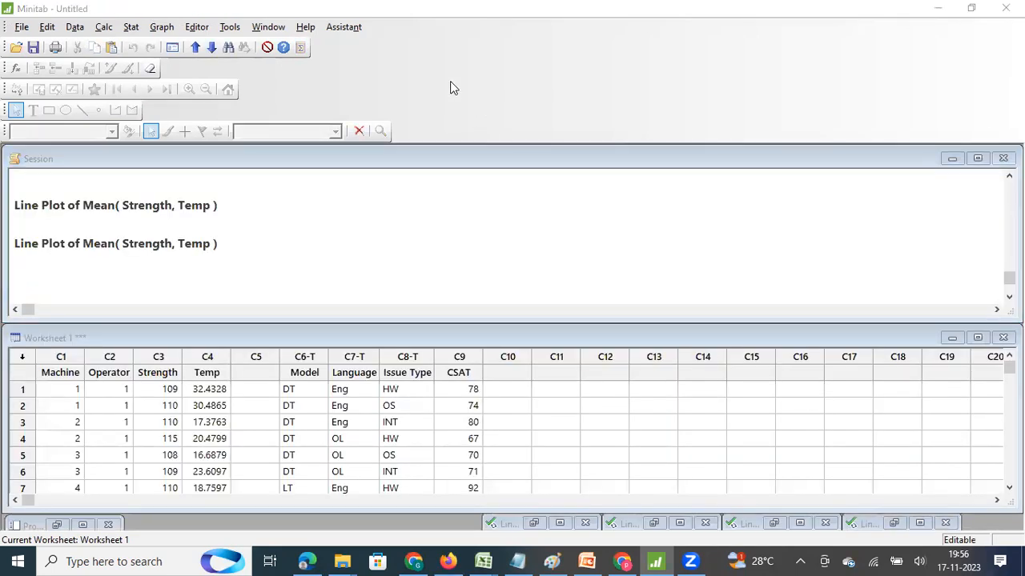
Start a One Y line plot with symbols and replace its graph variable with Strength.
{"action": "left_click", "coordinate": [161, 27]}
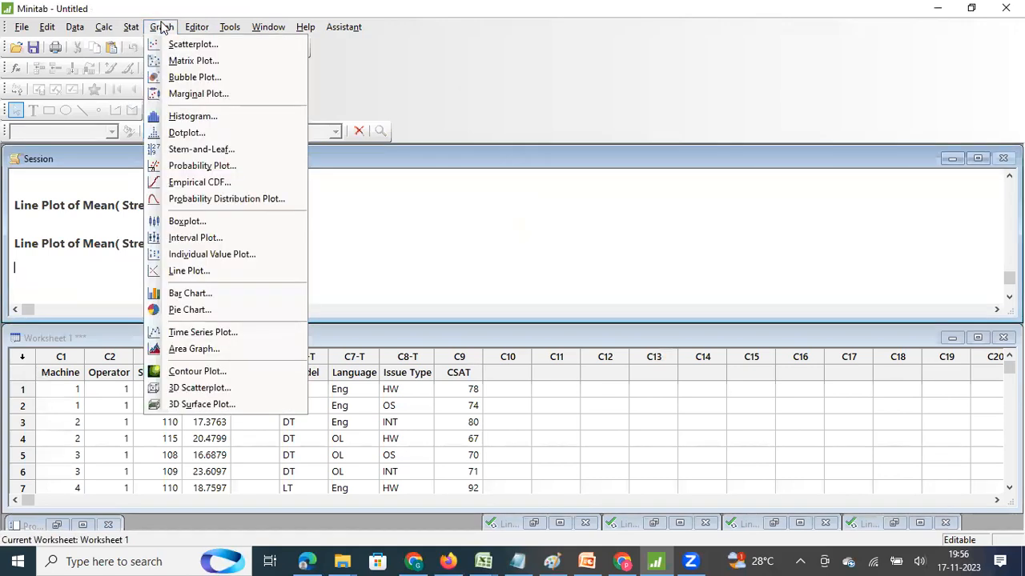
{"action": "left_click", "coordinate": [203, 272]}
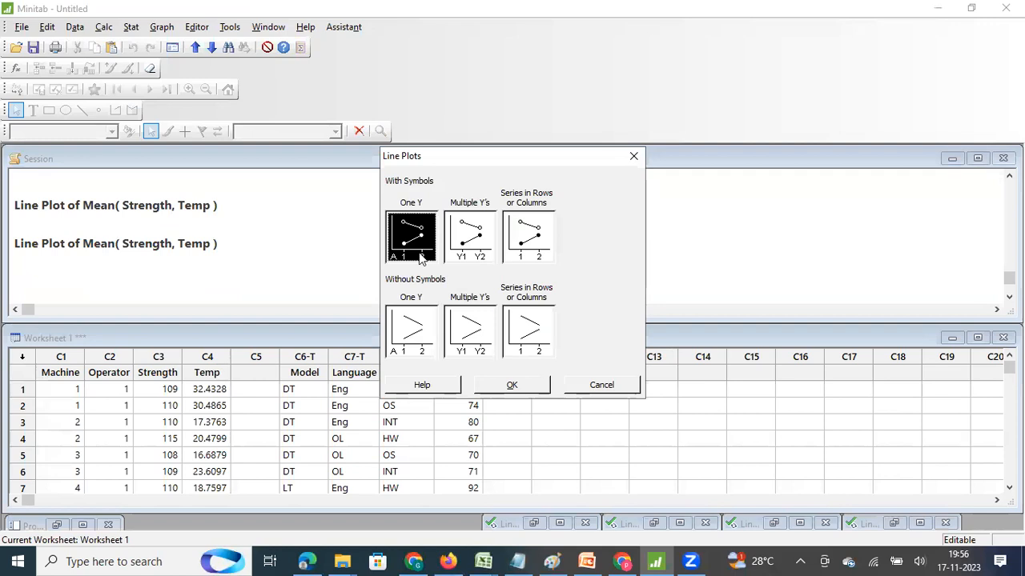
{"action": "left_click", "coordinate": [509, 385]}
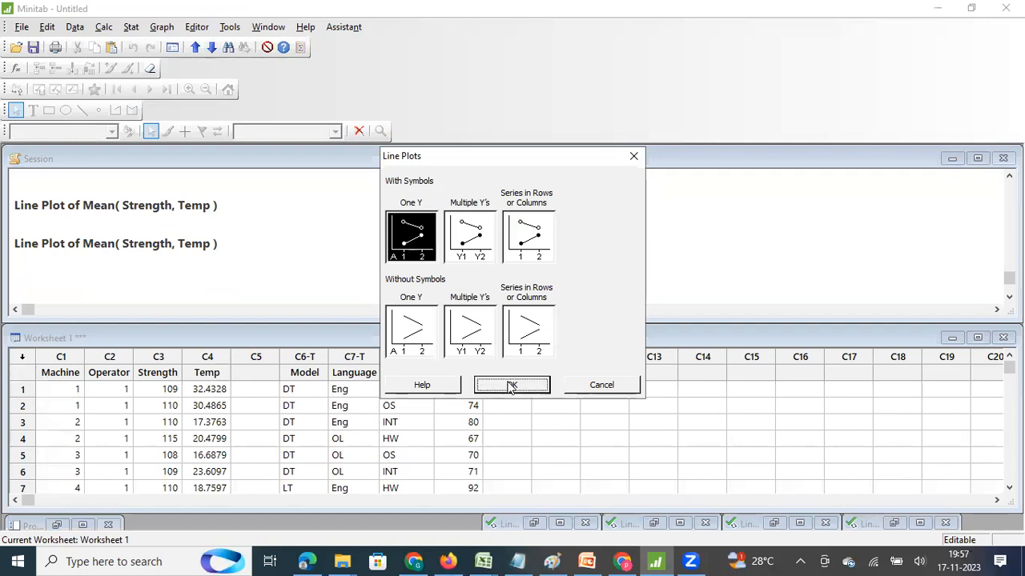
{"action": "left_click", "coordinate": [481, 218]}
{"action": "key", "text": "BackSpace"}
{"action": "key", "text": "BackSpace"}
{"action": "key", "text": "BackSpace"}
{"action": "key", "text": "BackSpace"}
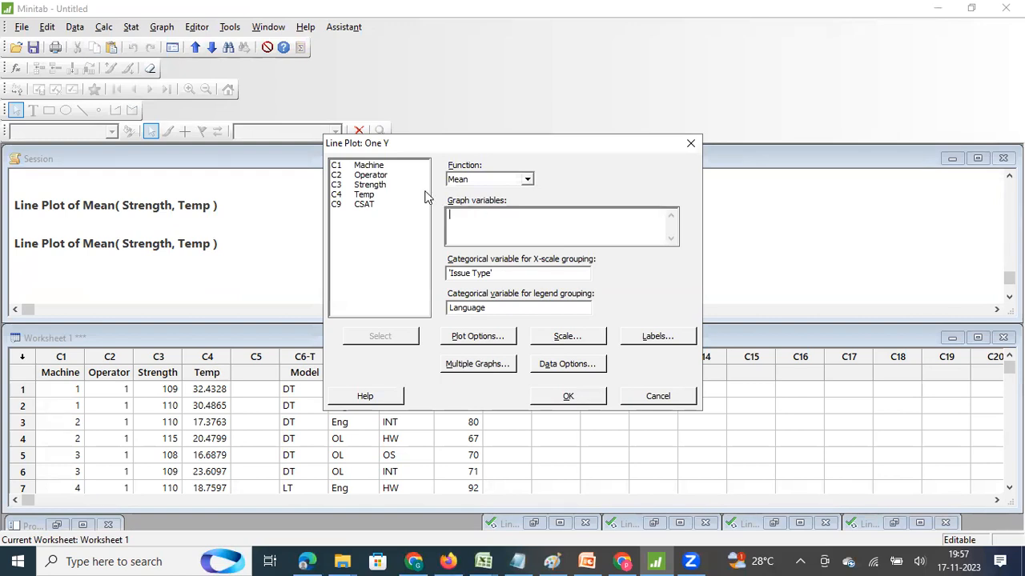
{"action": "double_click", "coordinate": [370, 185]}
Generate the mean Strength line plot with Machine as X-scale grouping and Operator as legend grouping, and view it maximized.
{"action": "left_click", "coordinate": [505, 274]}
{"action": "key", "text": "BackSpace"}
{"action": "key", "text": "BackSpace"}
{"action": "key", "text": "BackSpace"}
{"action": "key", "text": "BackSpace"}
{"action": "key", "text": "BackSpace"}
{"action": "key", "text": "BackSpace"}
{"action": "key", "text": "BackSpace"}
{"action": "key", "text": "BackSpace"}
{"action": "key", "text": "BackSpace"}
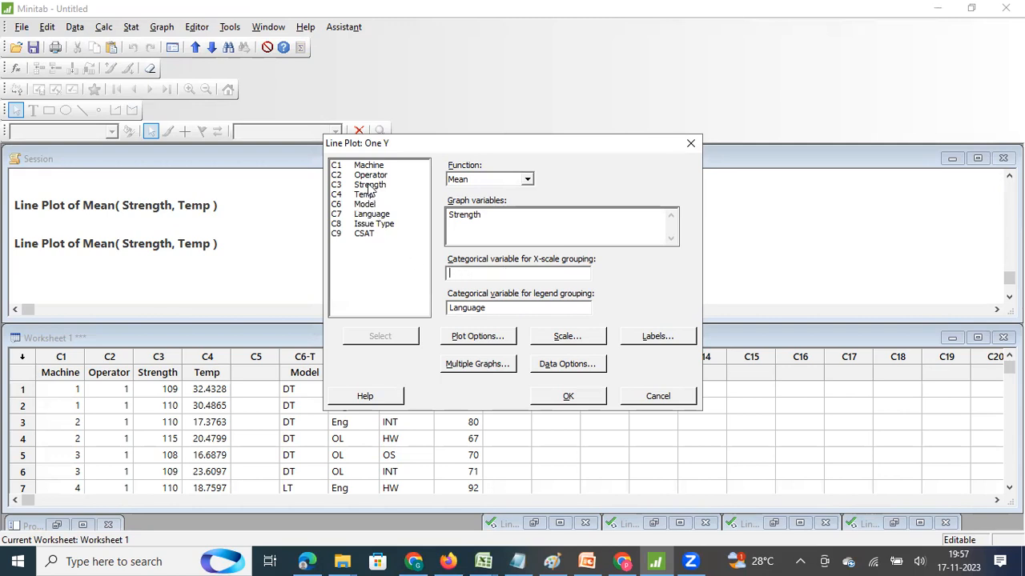
{"action": "double_click", "coordinate": [368, 165]}
{"action": "double_click", "coordinate": [385, 178]}
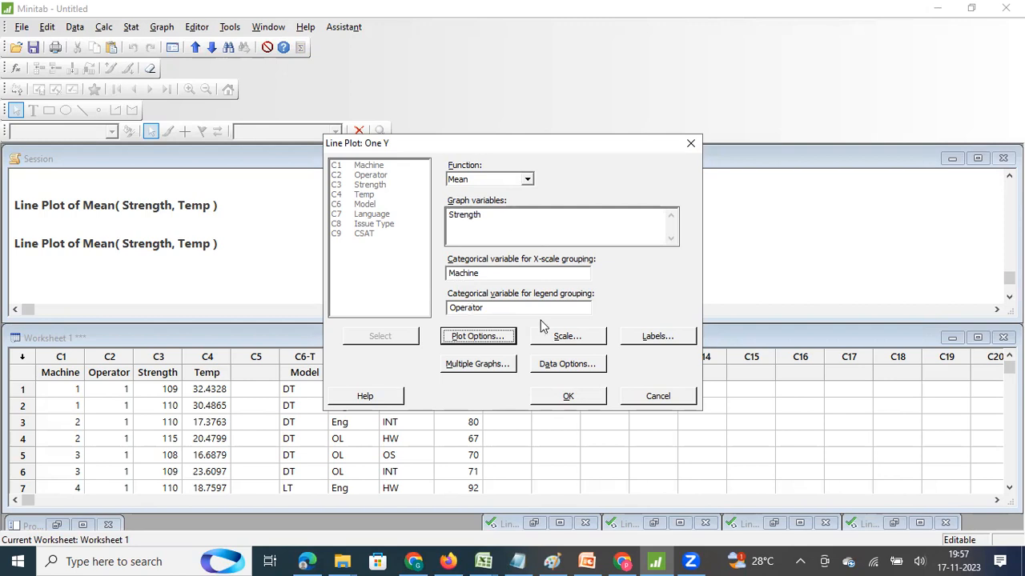
{"action": "left_click", "coordinate": [568, 398]}
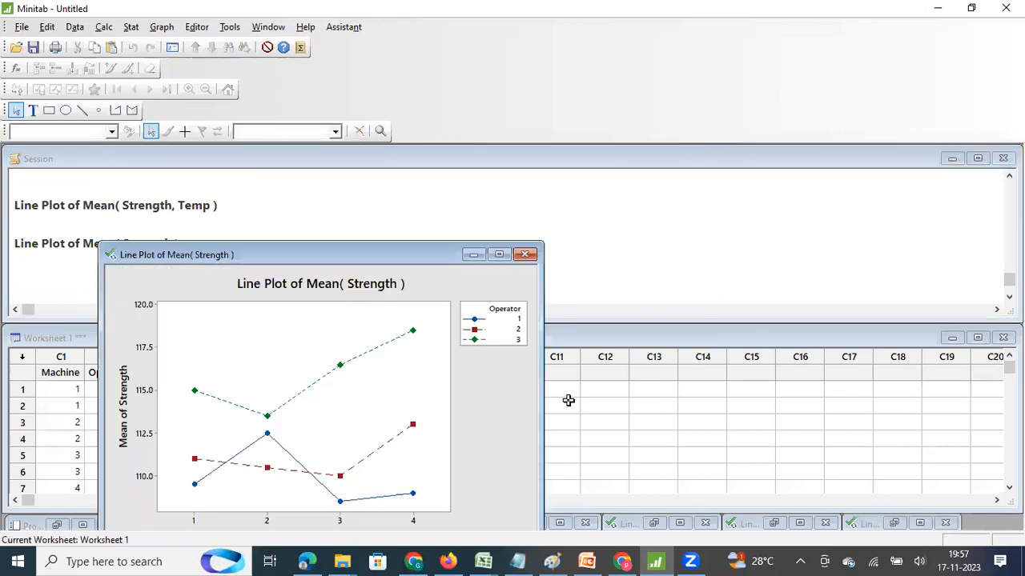
{"action": "left_click", "coordinate": [498, 256]}
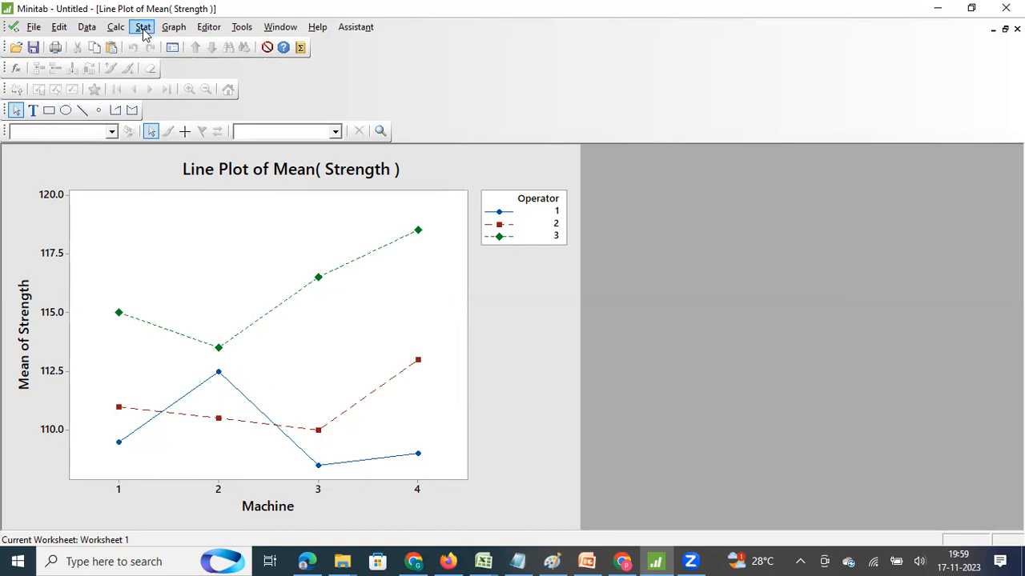
Create a Series in Rows or Columns line plot with symbols of Strength, using Machine as label column, and minimize it after examining the points.
{"action": "left_click", "coordinate": [173, 26]}
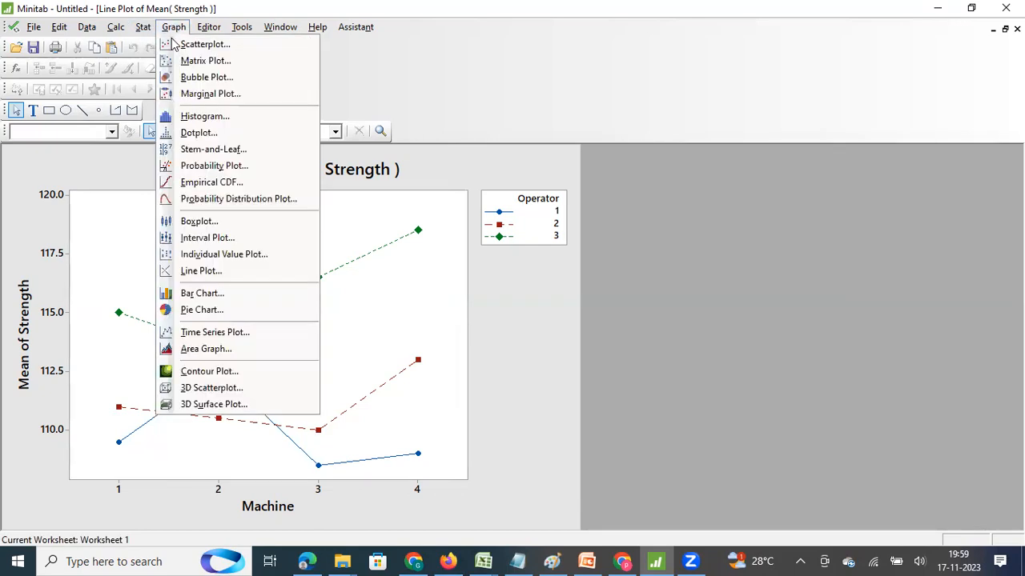
{"action": "left_click", "coordinate": [211, 272]}
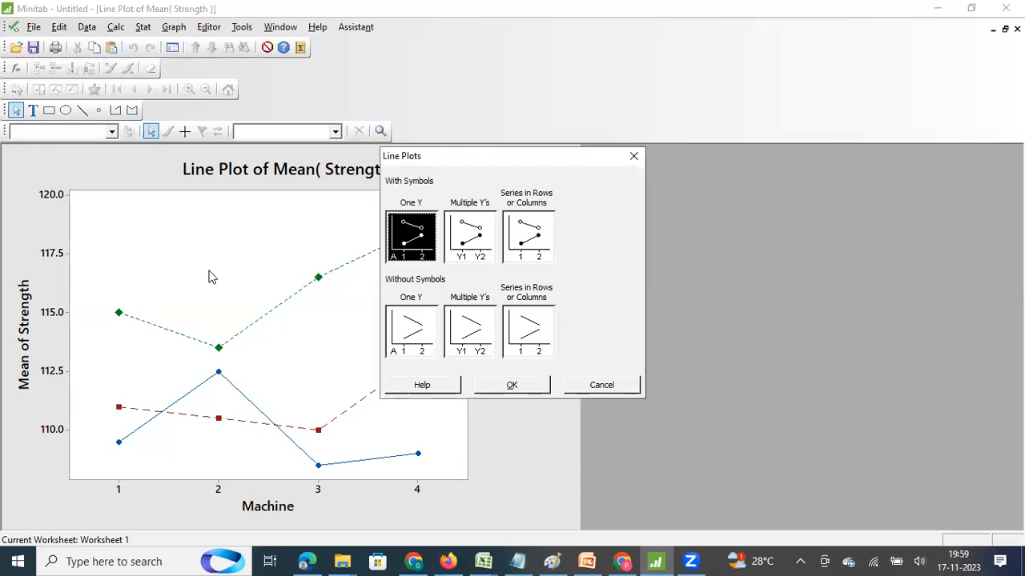
{"action": "left_click", "coordinate": [530, 237]}
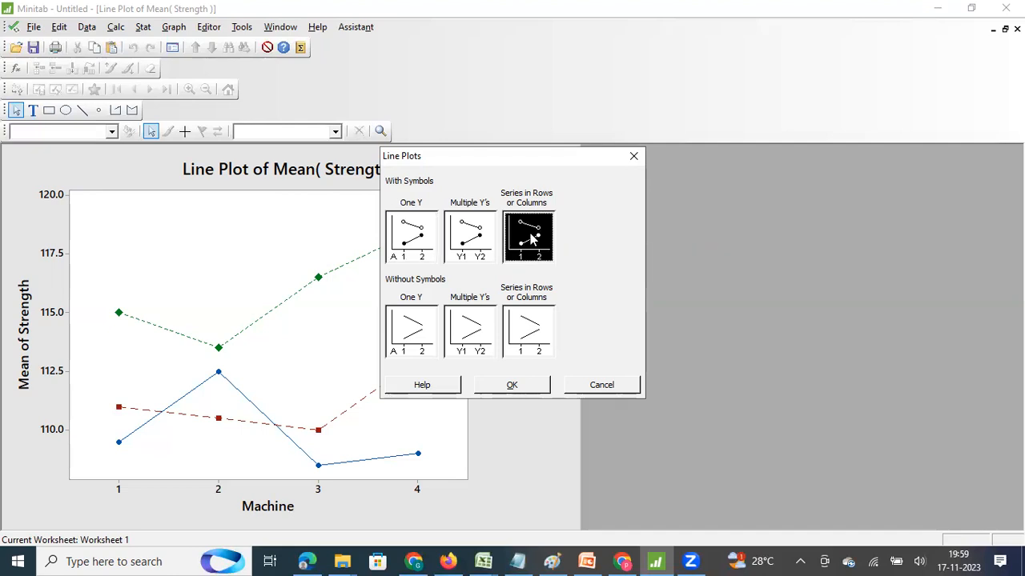
{"action": "left_click", "coordinate": [528, 385]}
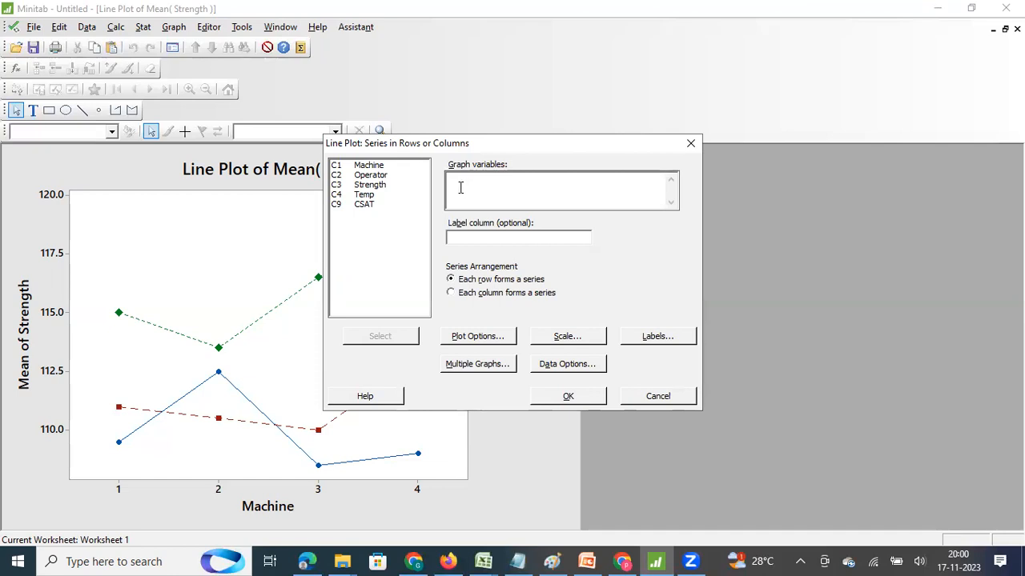
{"action": "double_click", "coordinate": [369, 185]}
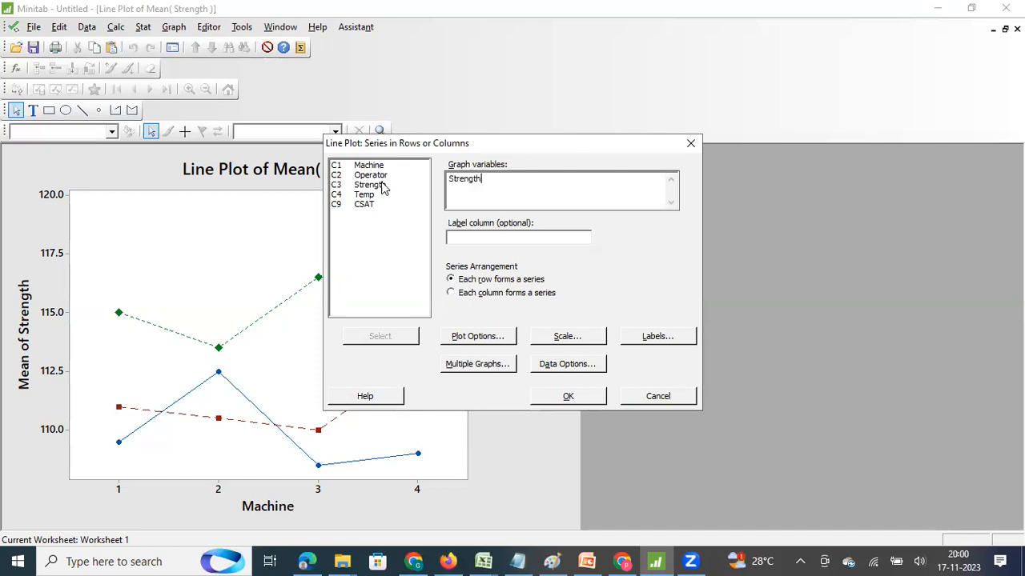
{"action": "left_click", "coordinate": [481, 234]}
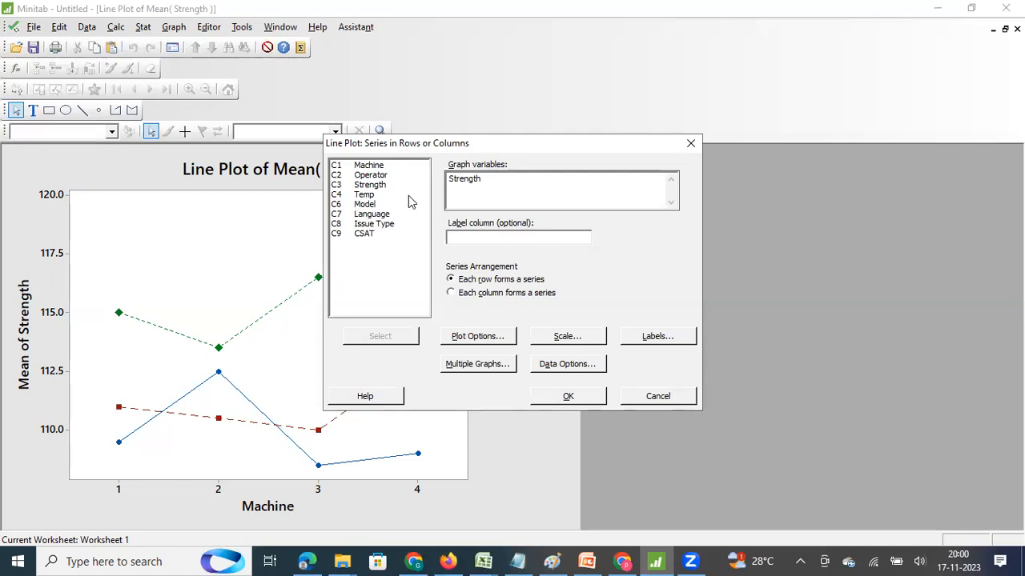
{"action": "double_click", "coordinate": [369, 166]}
{"action": "left_click", "coordinate": [559, 397]}
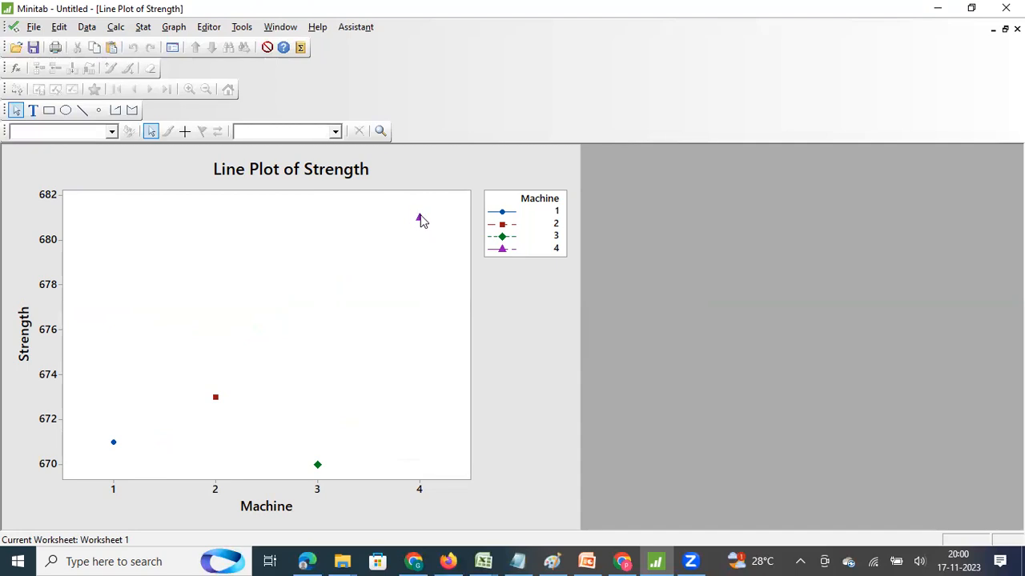
{"action": "mouse_move", "coordinate": [422, 221]}
{"action": "left_click", "coordinate": [993, 29]}
Generate the same series line plot with Temp as graph variable, view it maximized, and minimize it.
{"action": "key", "text": "ctrl+e"}
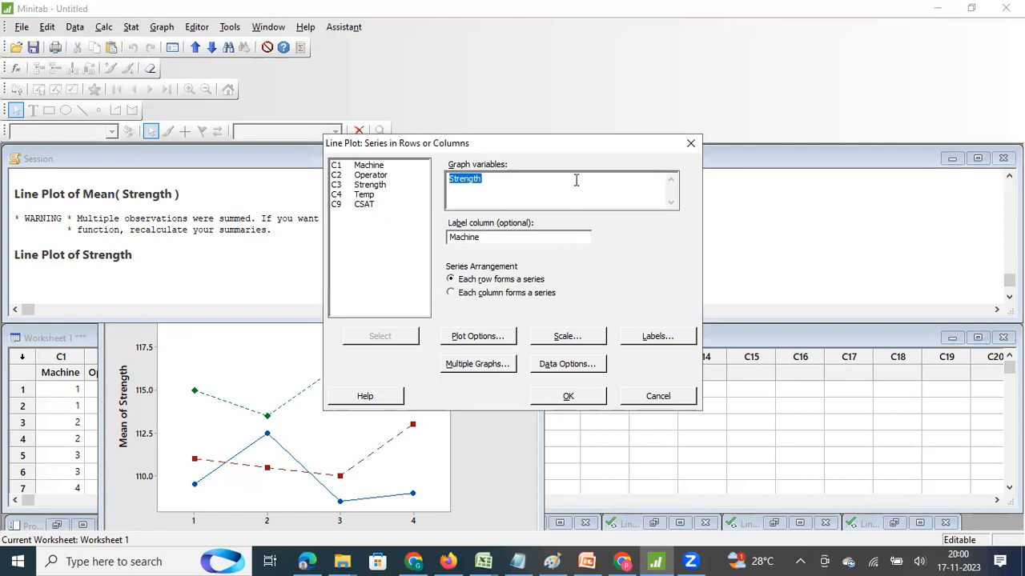
{"action": "key", "text": "alt+Tab"}
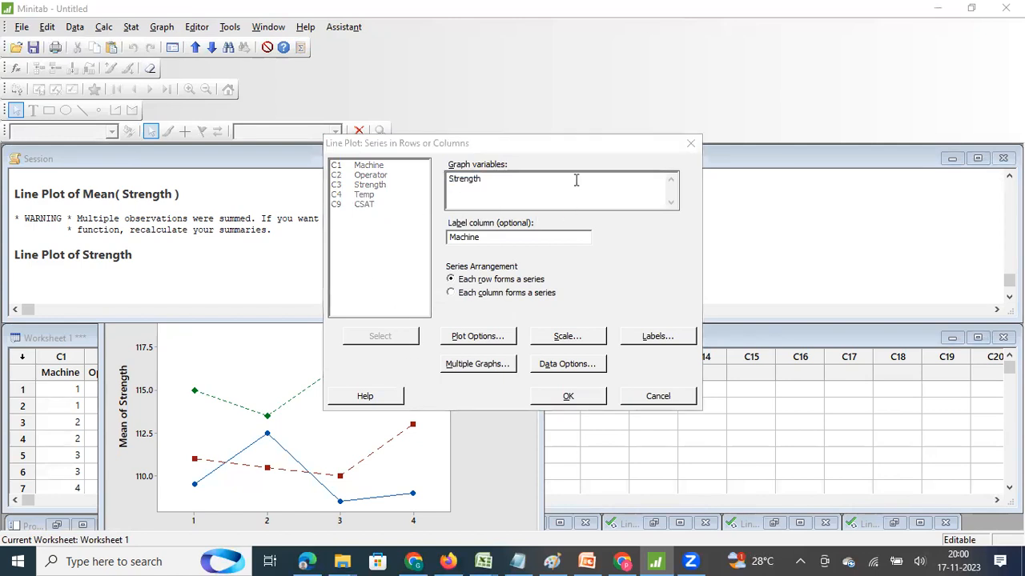
{"action": "left_click", "coordinate": [488, 189]}
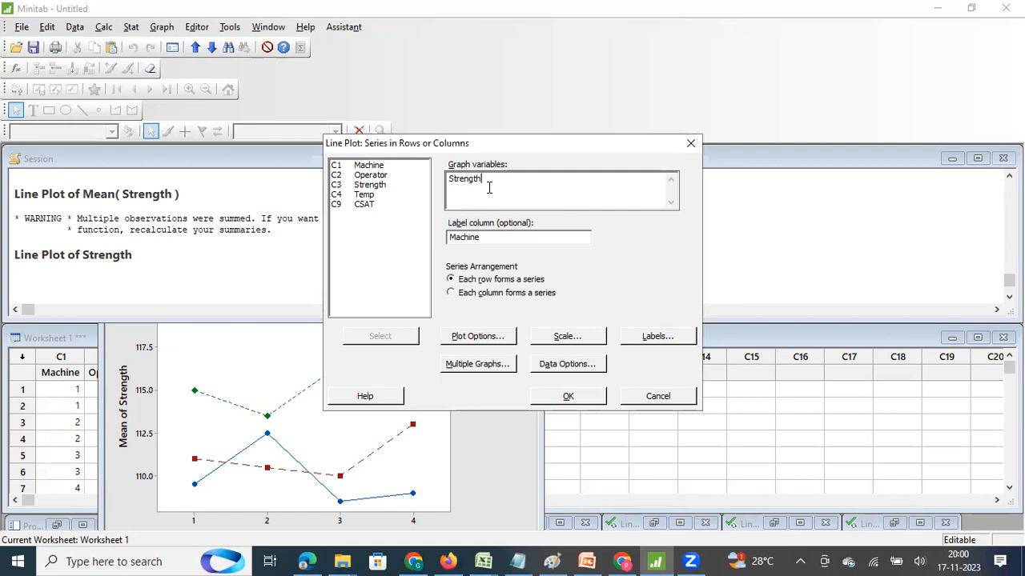
{"action": "key", "text": "BackSpace"}
{"action": "key", "text": "BackSpace"}
{"action": "double_click", "coordinate": [372, 197]}
{"action": "left_click", "coordinate": [573, 395]}
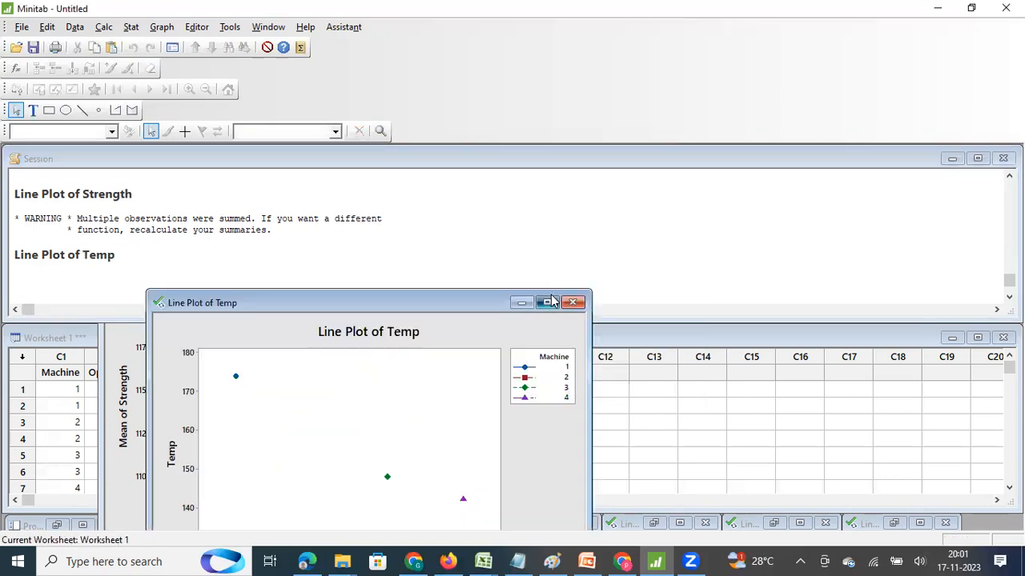
{"action": "left_click", "coordinate": [549, 302]}
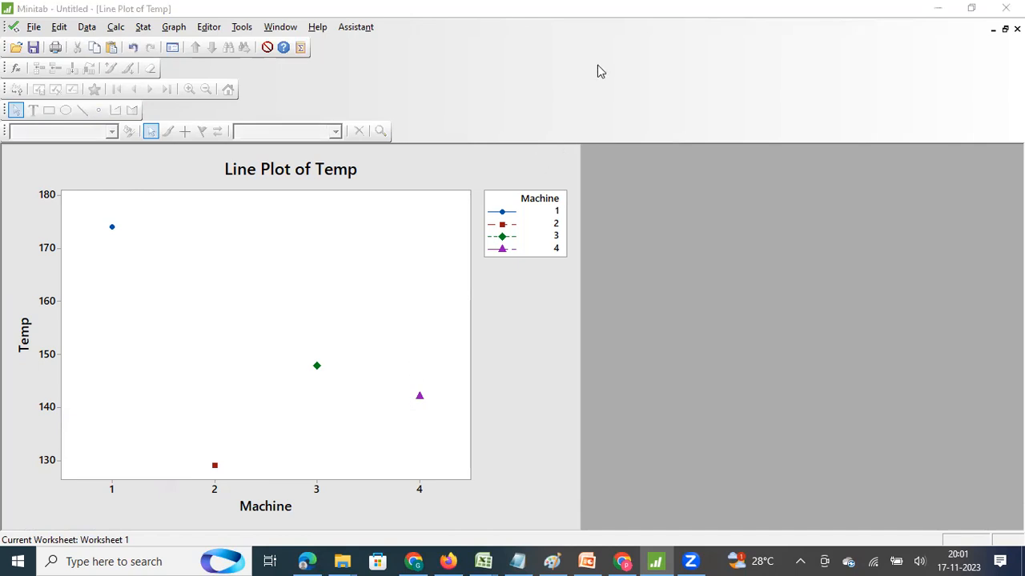
{"action": "left_click", "coordinate": [992, 31]}
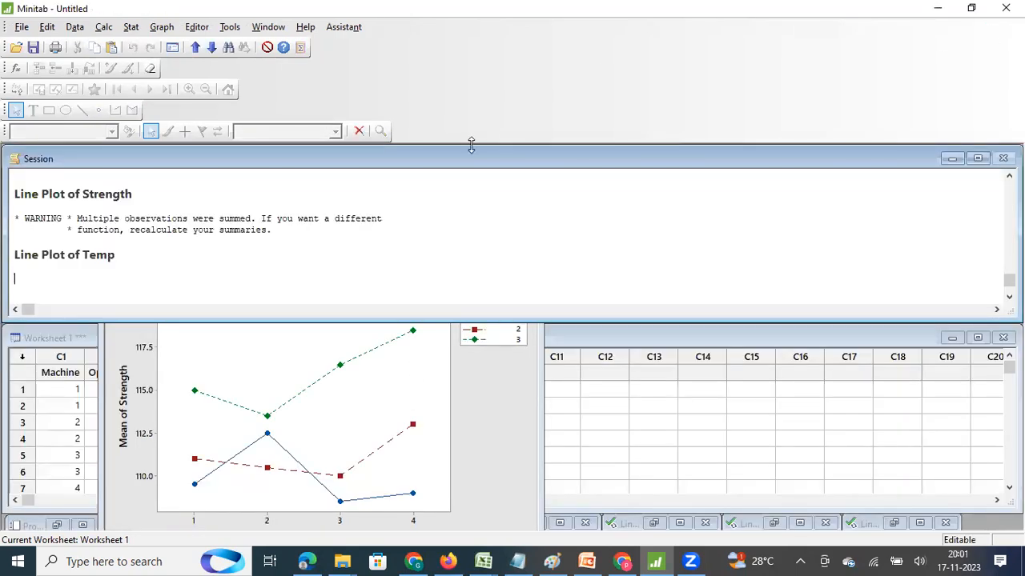
Start a new Series in Rows or Columns line plot with symbols and set CSAT as the graph variable.
{"action": "left_click", "coordinate": [161, 26]}
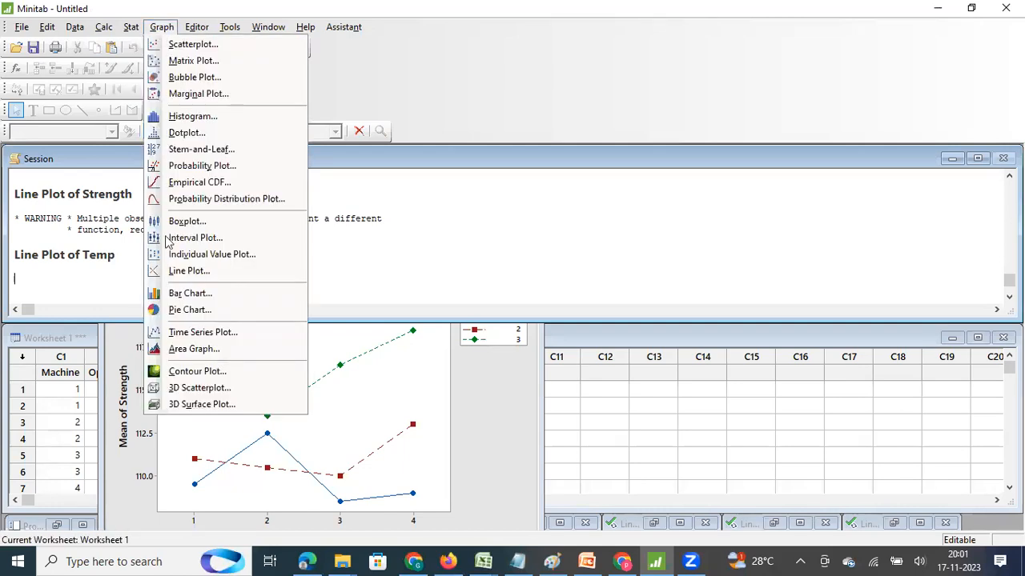
{"action": "left_click", "coordinate": [189, 271]}
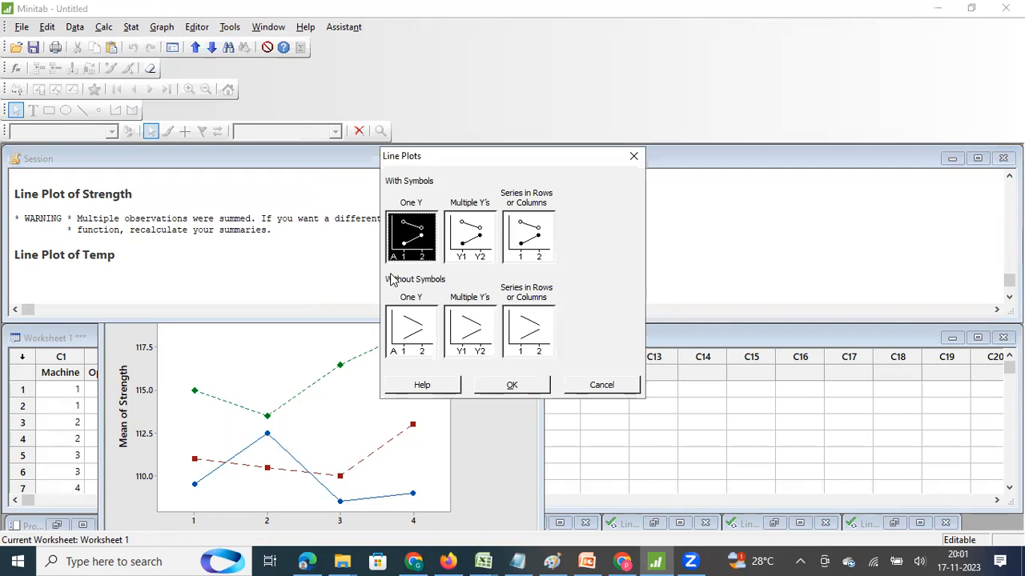
{"action": "left_click", "coordinate": [522, 248]}
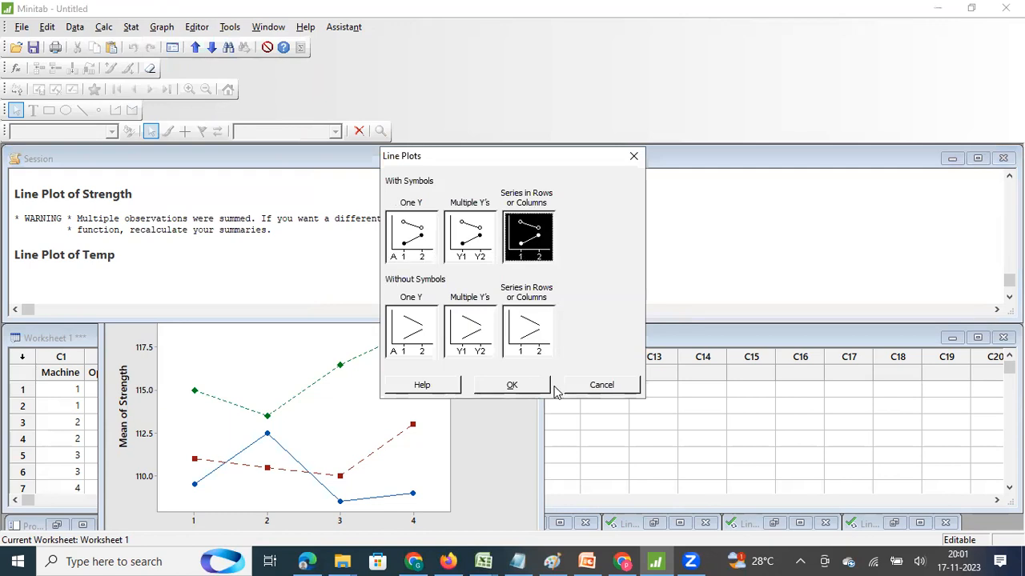
{"action": "left_click", "coordinate": [512, 385]}
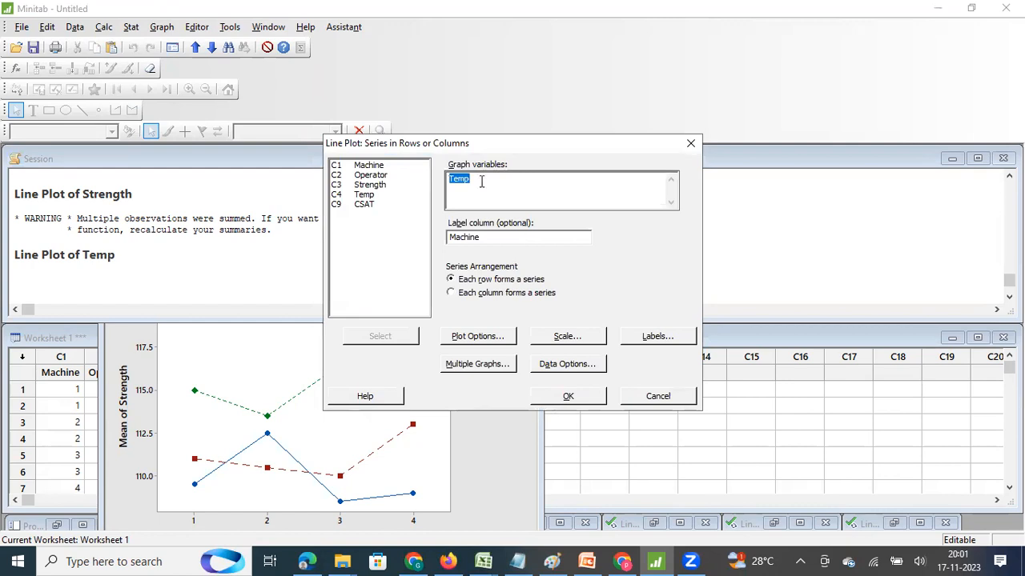
{"action": "type", "text": "Te"}
{"action": "double_click", "coordinate": [372, 205]}
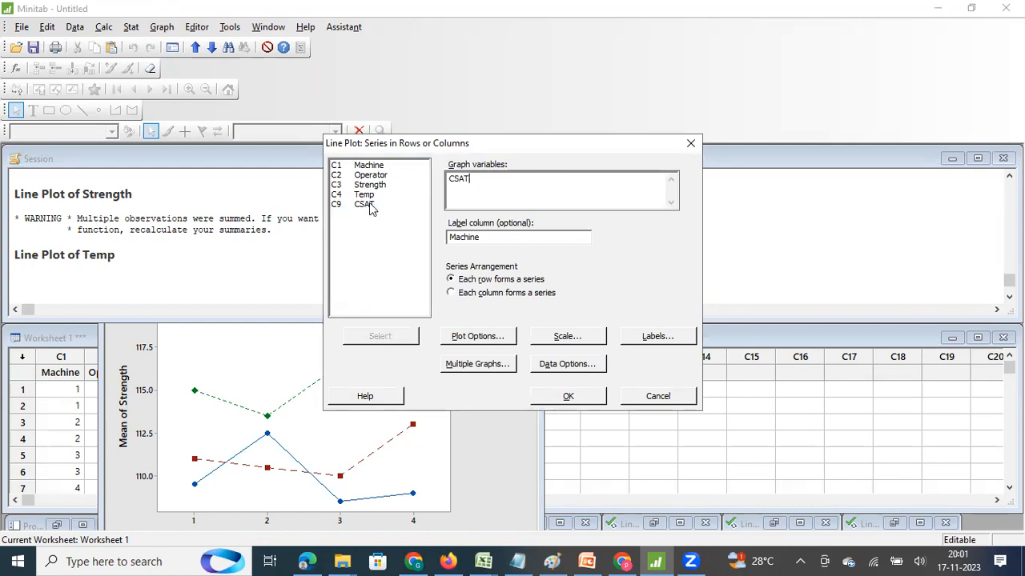
Replace the label column of the CSAT series line plot with Issue Type.
{"action": "left_click", "coordinate": [524, 238]}
{"action": "key", "text": "BackSpace"}
{"action": "key", "text": "BackSpace"}
{"action": "key", "text": "BackSpace"}
{"action": "key", "text": "BackSpace"}
{"action": "key", "text": "BackSpace"}
{"action": "key", "text": "BackSpace"}
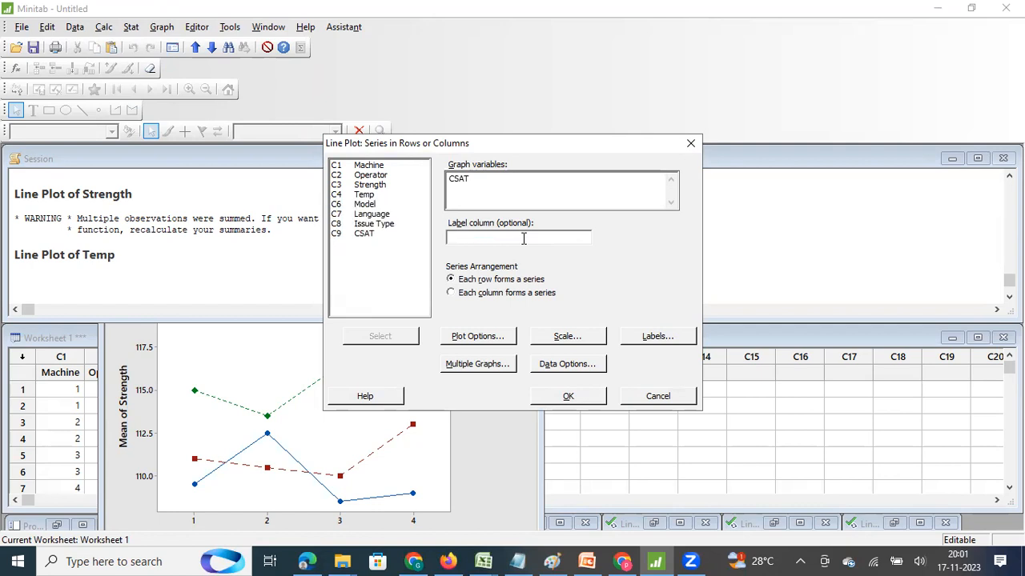
{"action": "double_click", "coordinate": [375, 224]}
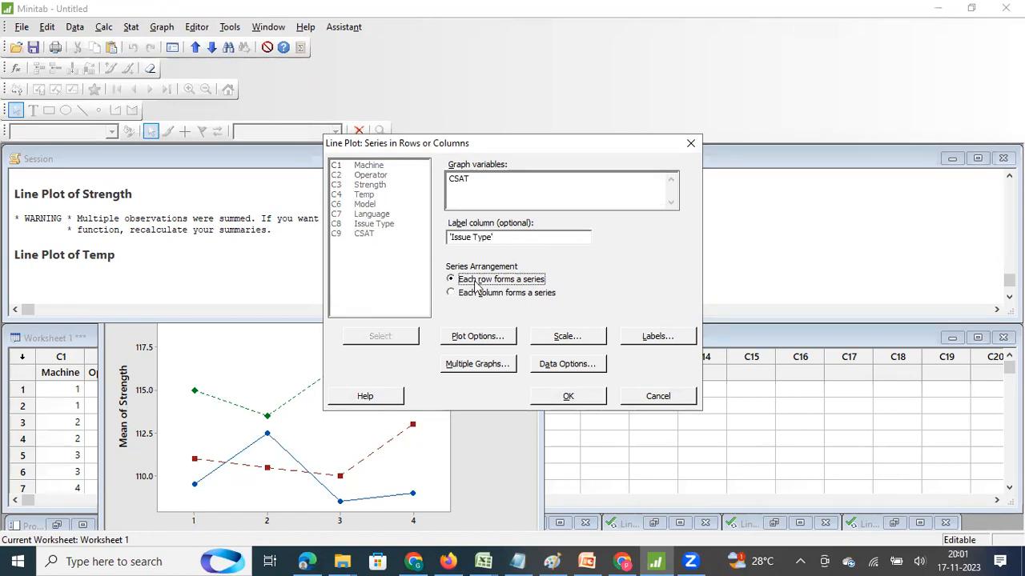
Generate the CSAT series line plot labelled by Issue Type, move its window fully into view, and return to the session output.
{"action": "left_click", "coordinate": [569, 397]}
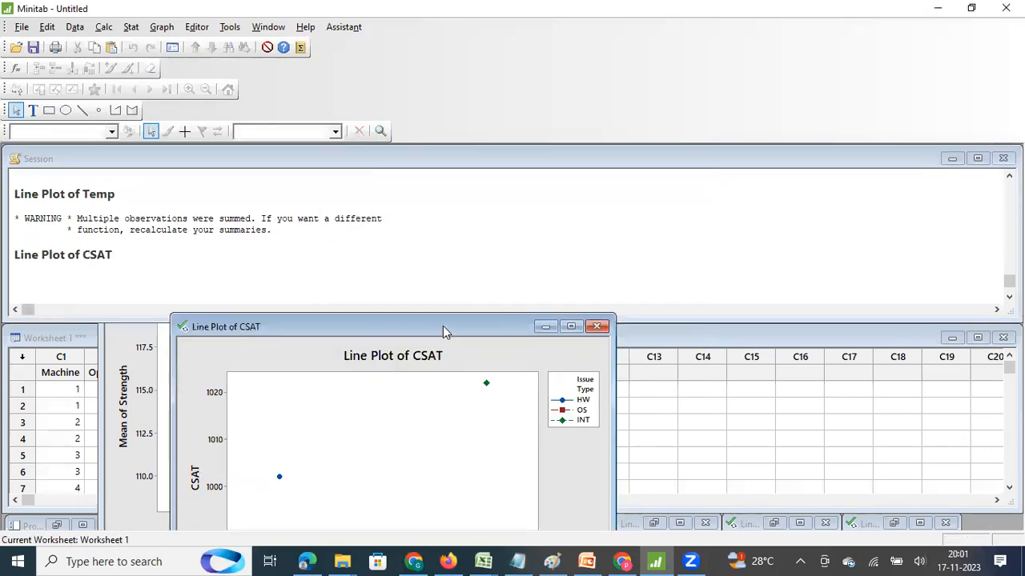
{"action": "left_click_drag", "start_coordinate": [444, 328], "coordinate": [448, 176]}
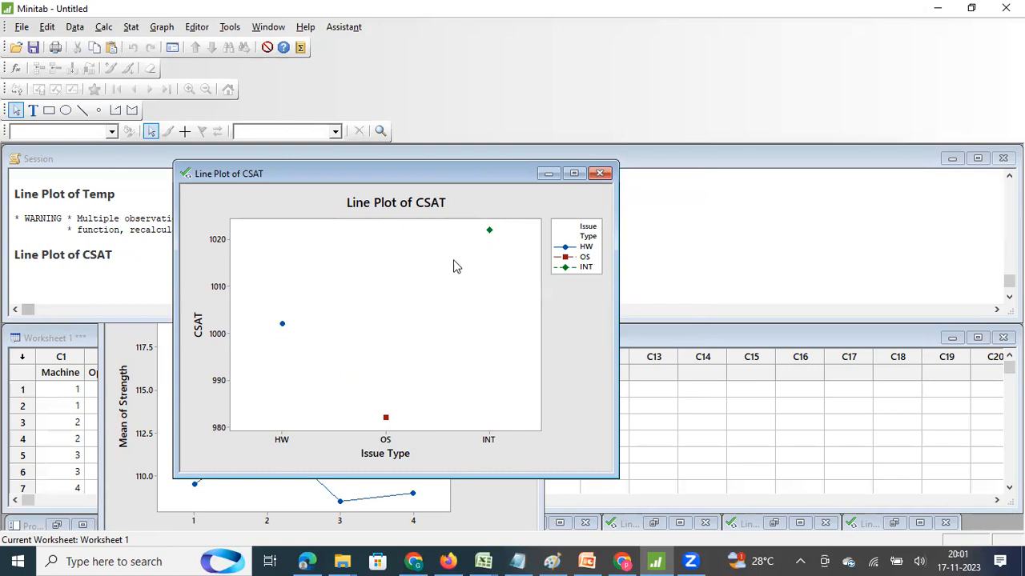
{"action": "left_click", "coordinate": [694, 390]}
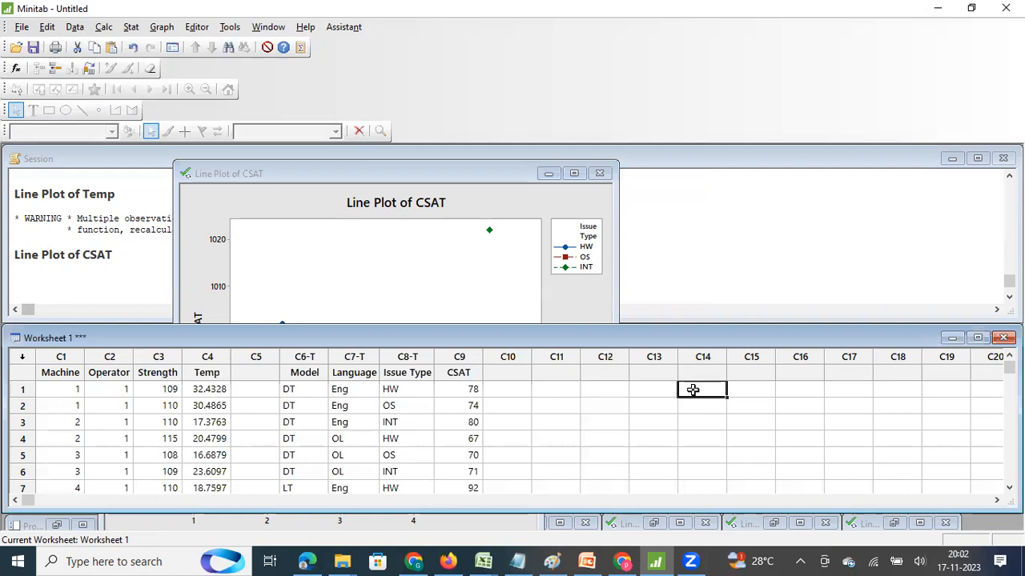
{"action": "left_click", "coordinate": [713, 256]}
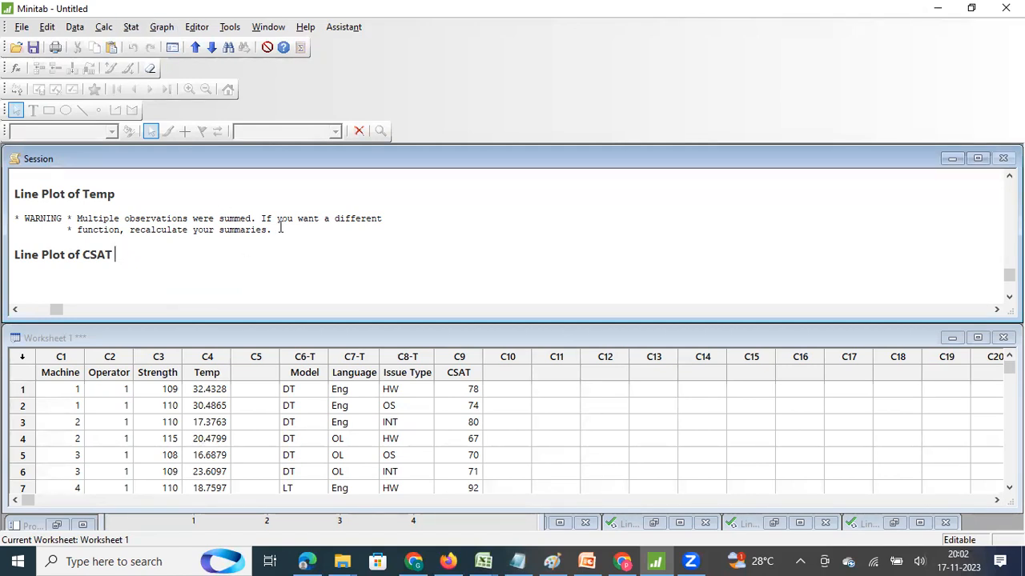
Open the Line Plots gallery to review the available plot types with and without symbols.
{"action": "key", "text": "ctrl+e"}
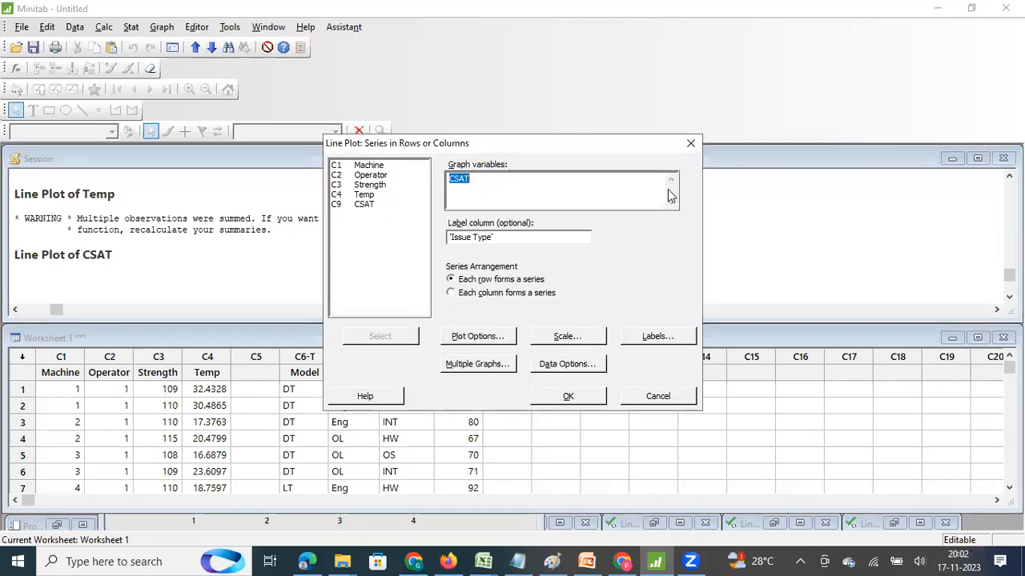
{"action": "left_click", "coordinate": [692, 146]}
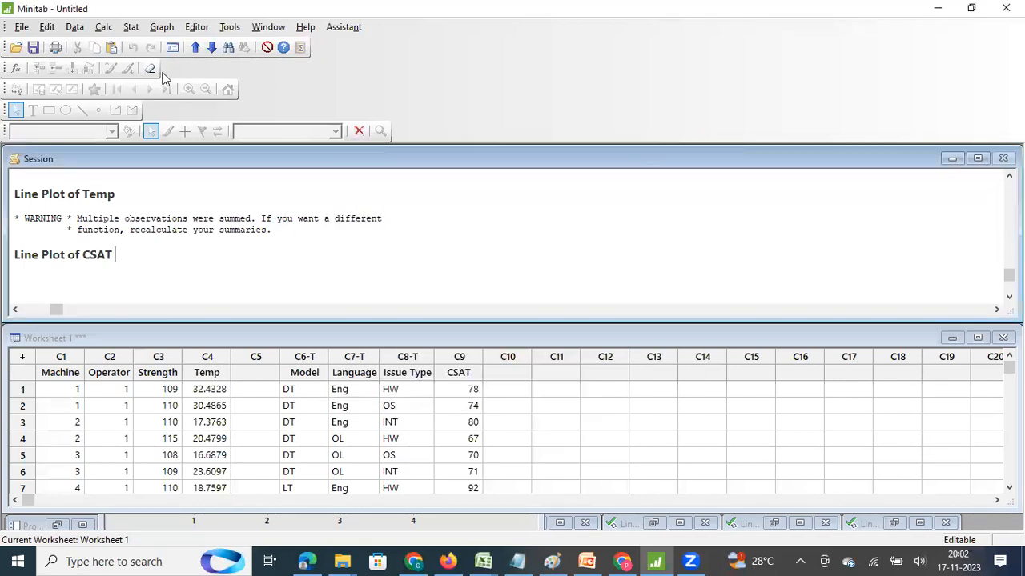
{"action": "left_click", "coordinate": [161, 26]}
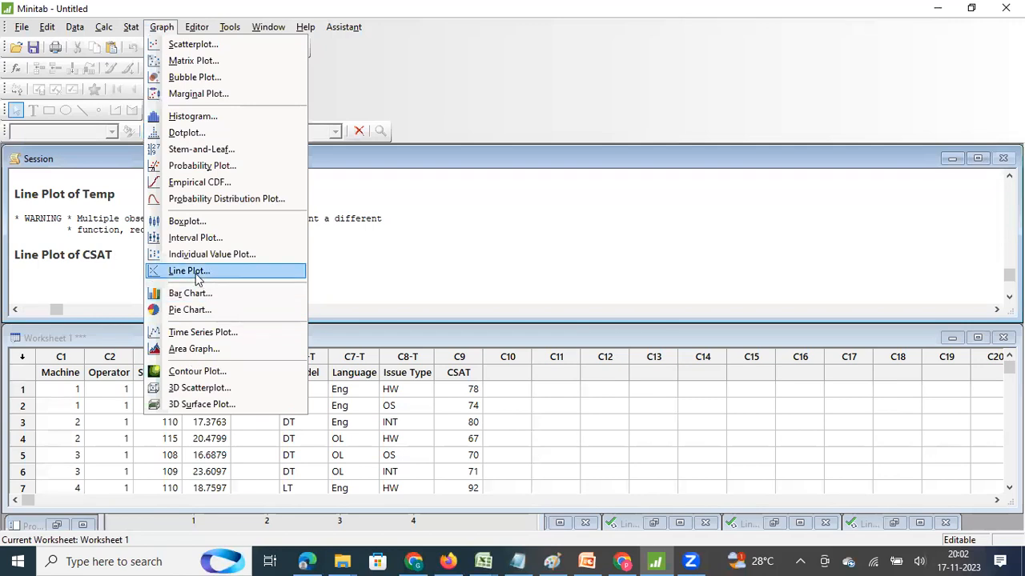
{"action": "left_click", "coordinate": [181, 272]}
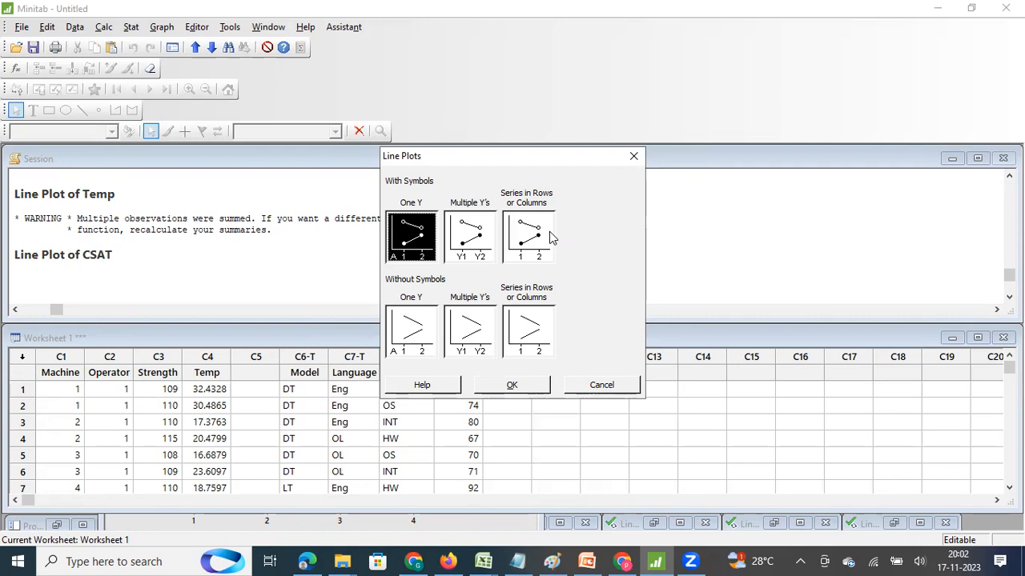
{"action": "key", "text": "alt+Tab"}
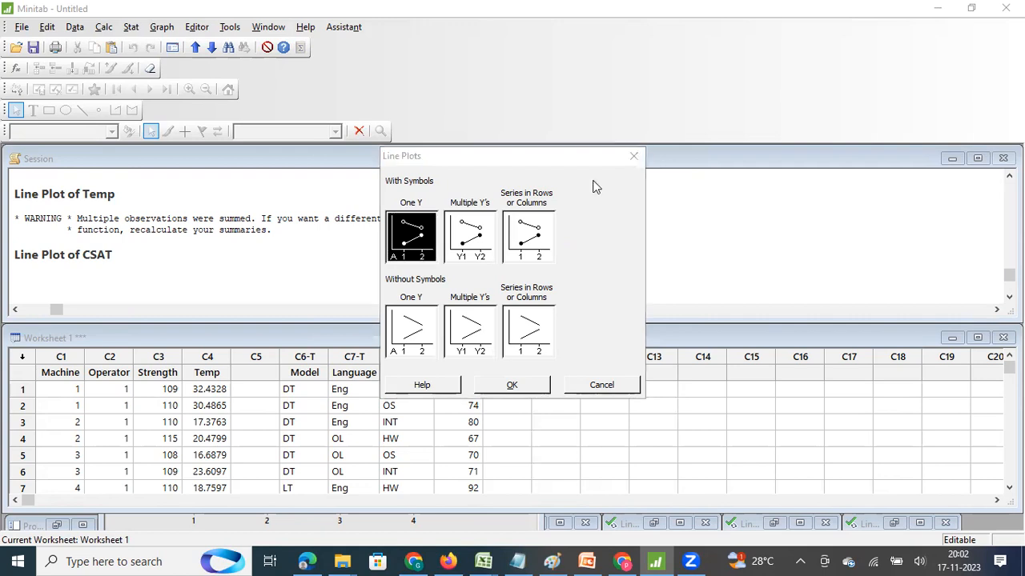